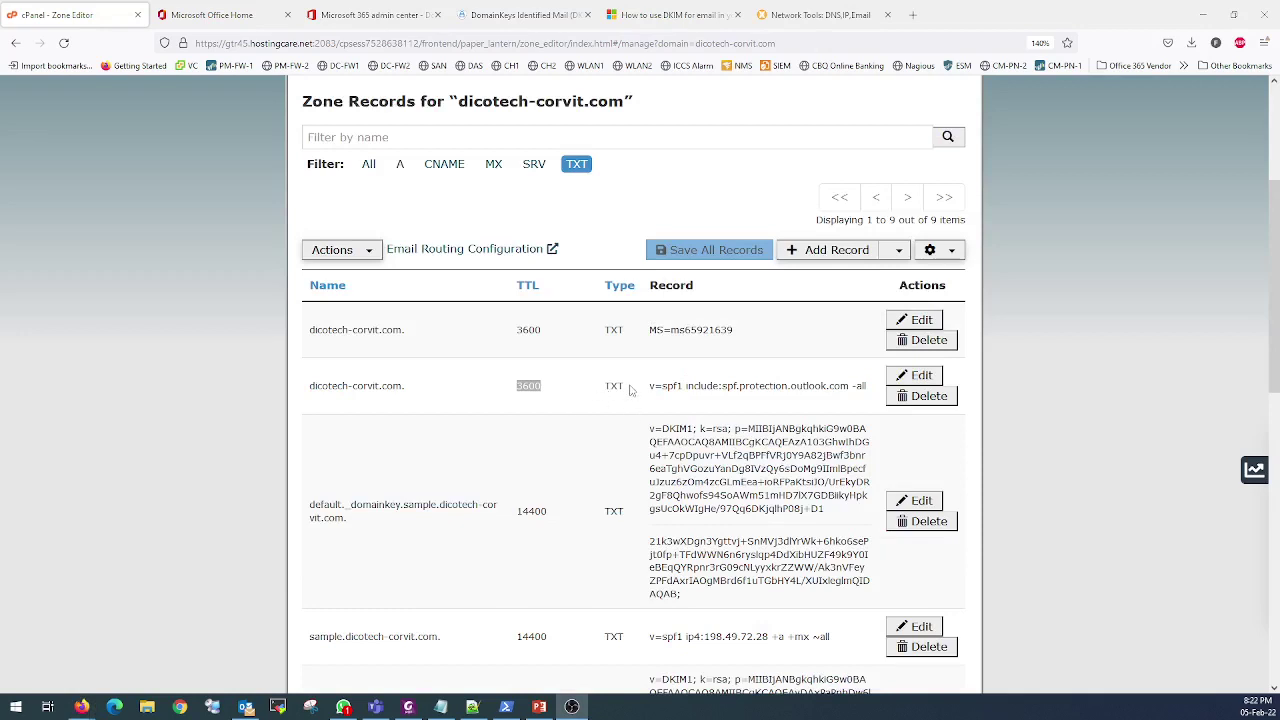
left_click(548, 390)
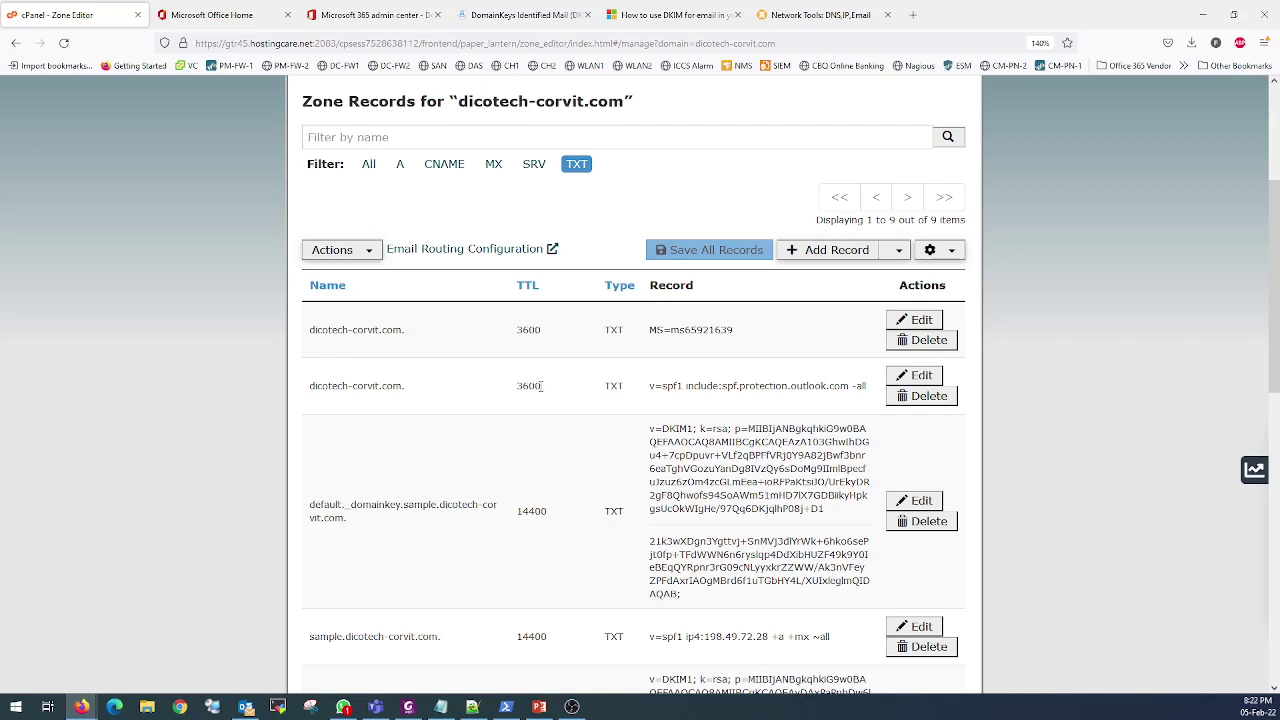
left_click_drag(541, 386, 518, 388)
left_click(536, 387)
left_click_drag(540, 387, 522, 387)
left_click(542, 389)
left_click_drag(543, 390, 516, 389)
scroll(532, 390, "down", 8)
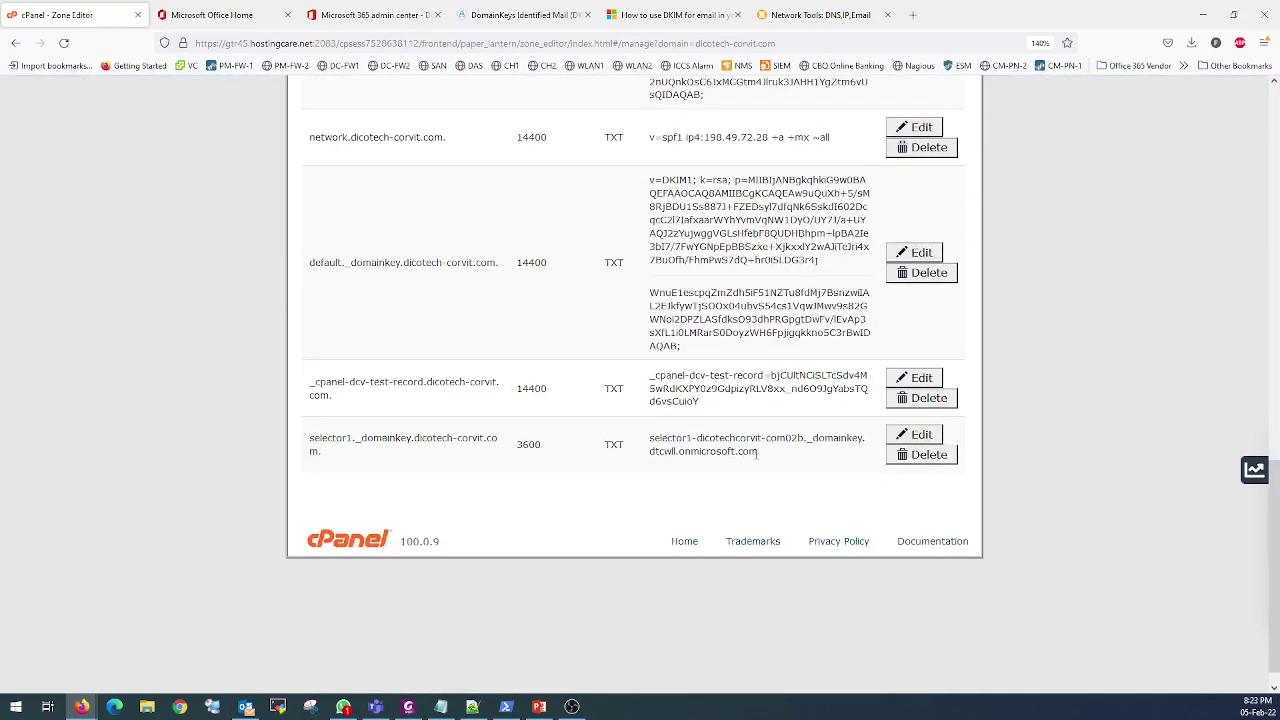
left_click_drag(758, 452, 648, 451)
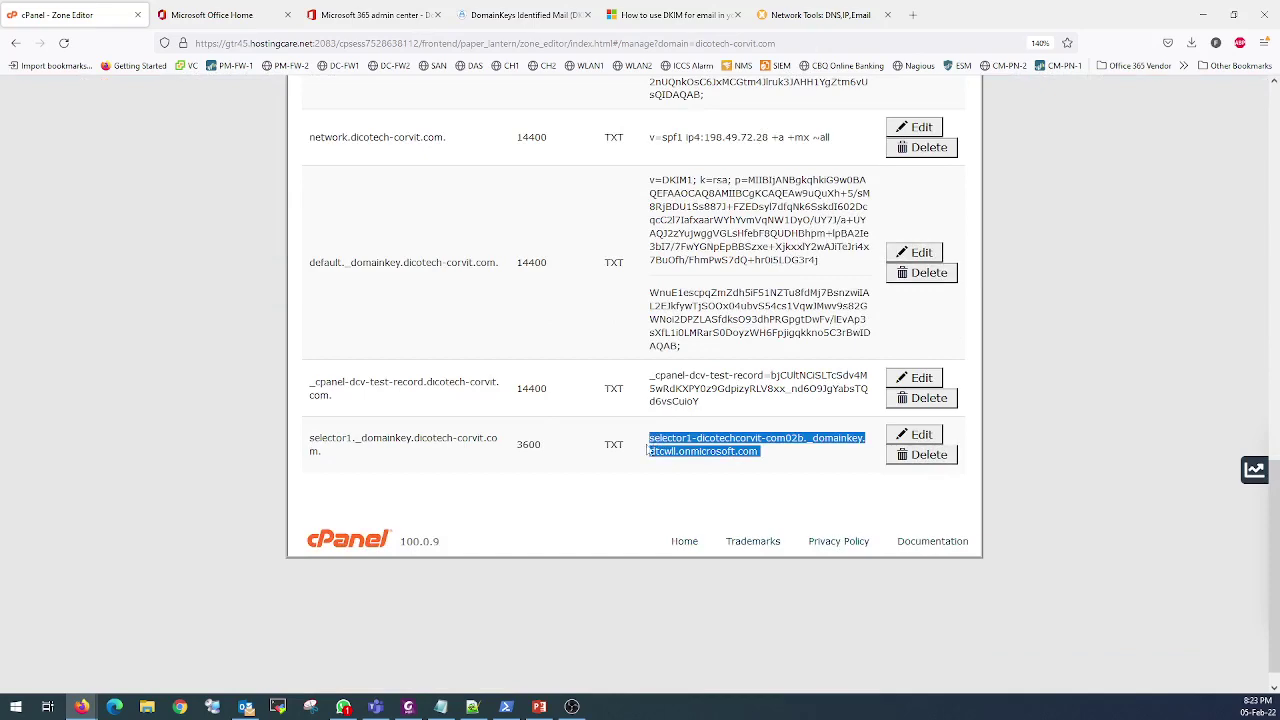
left_click(566, 458)
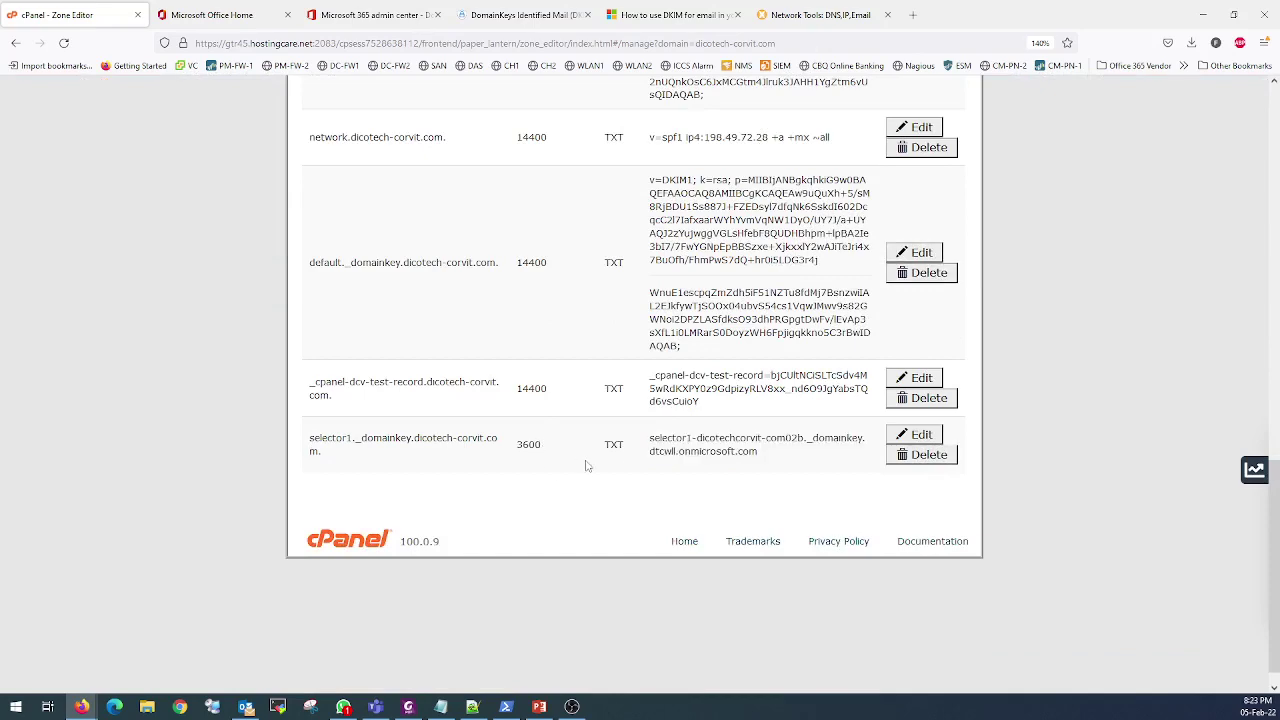
scroll(590, 462, "up", 12)
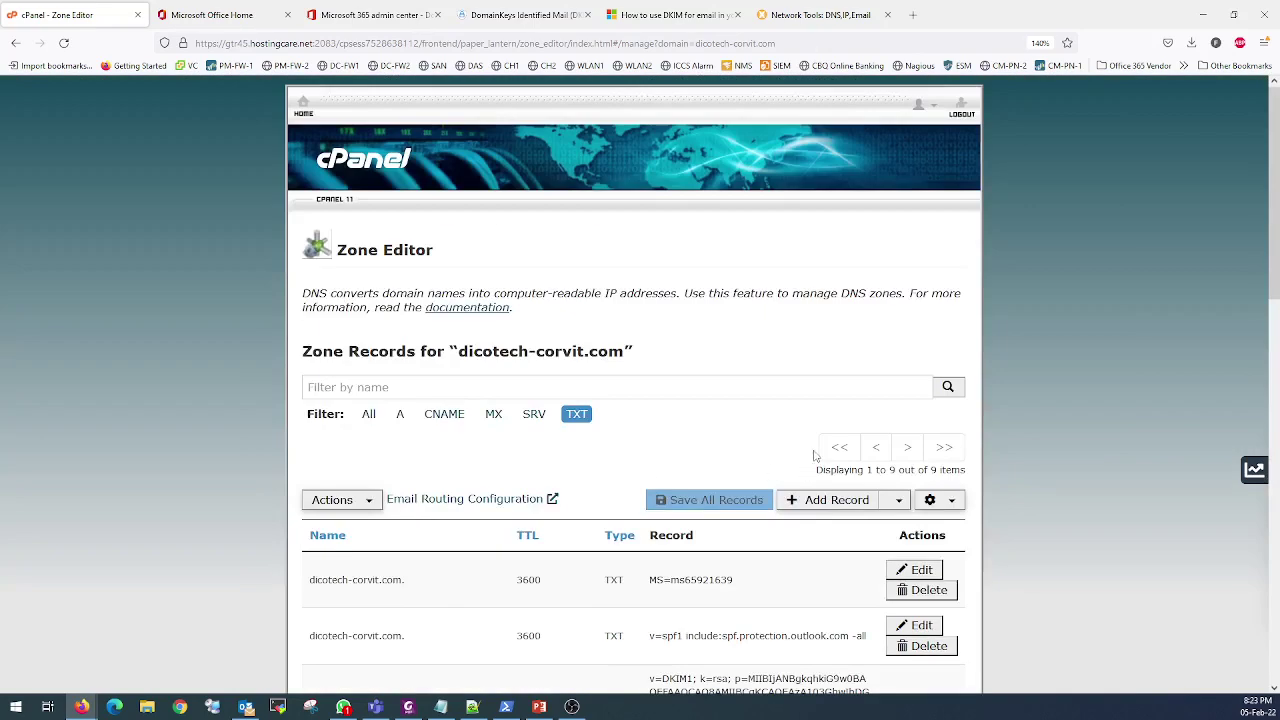
scroll(815, 456, "down", 3)
Add a new TXT record and paste selector2._domainkey from the Notepad++ notes as its name
left_click(898, 249)
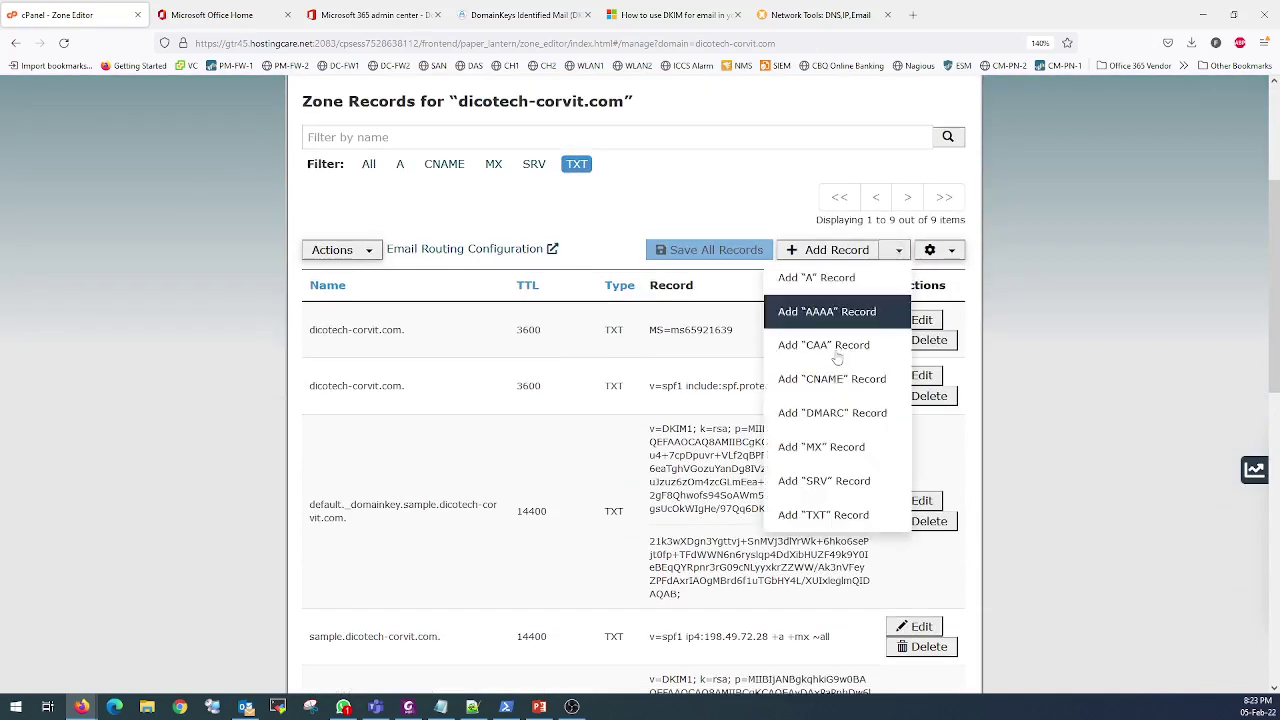
left_click(823, 515)
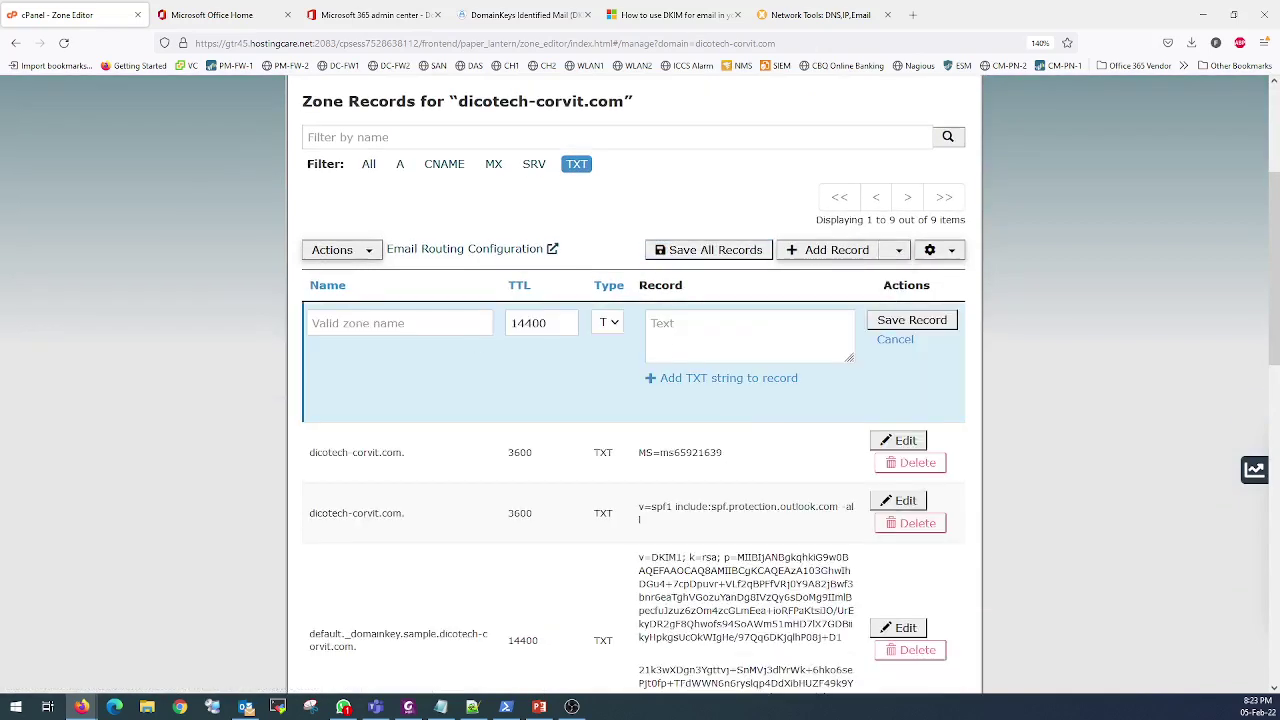
key("alt+Tab")
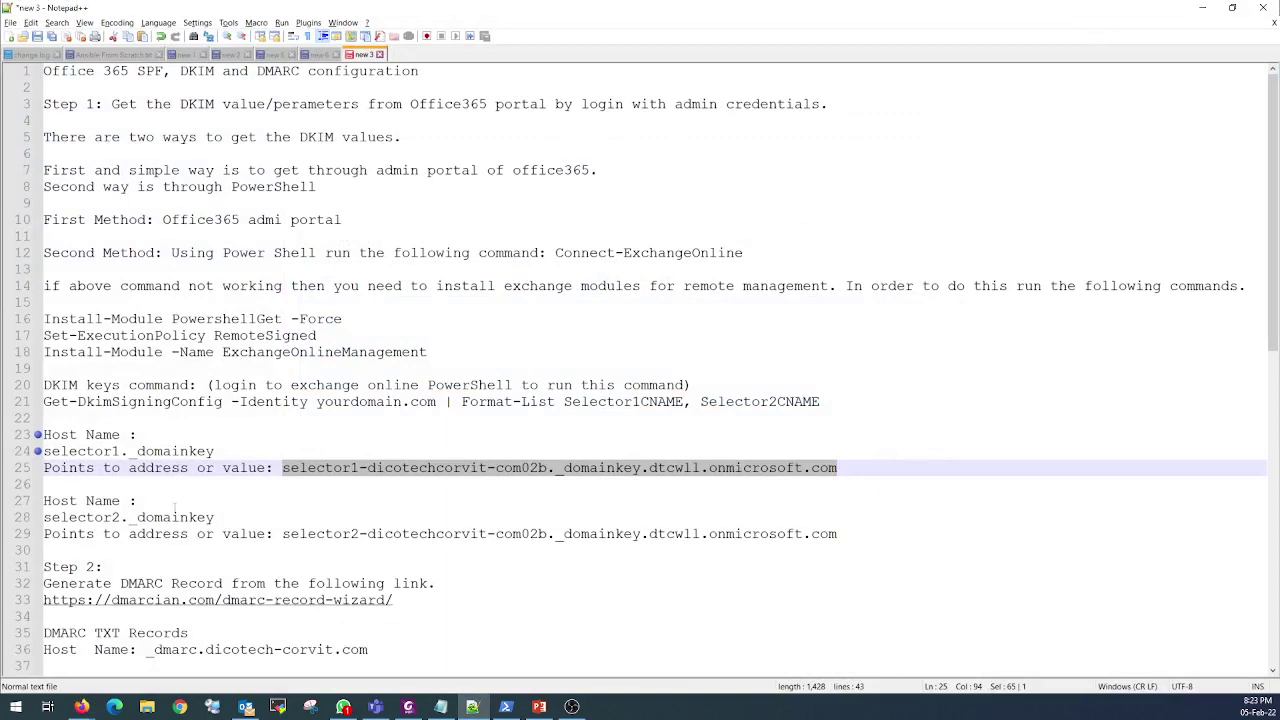
left_click_drag(216, 517, 44, 518)
key("ctrl+c")
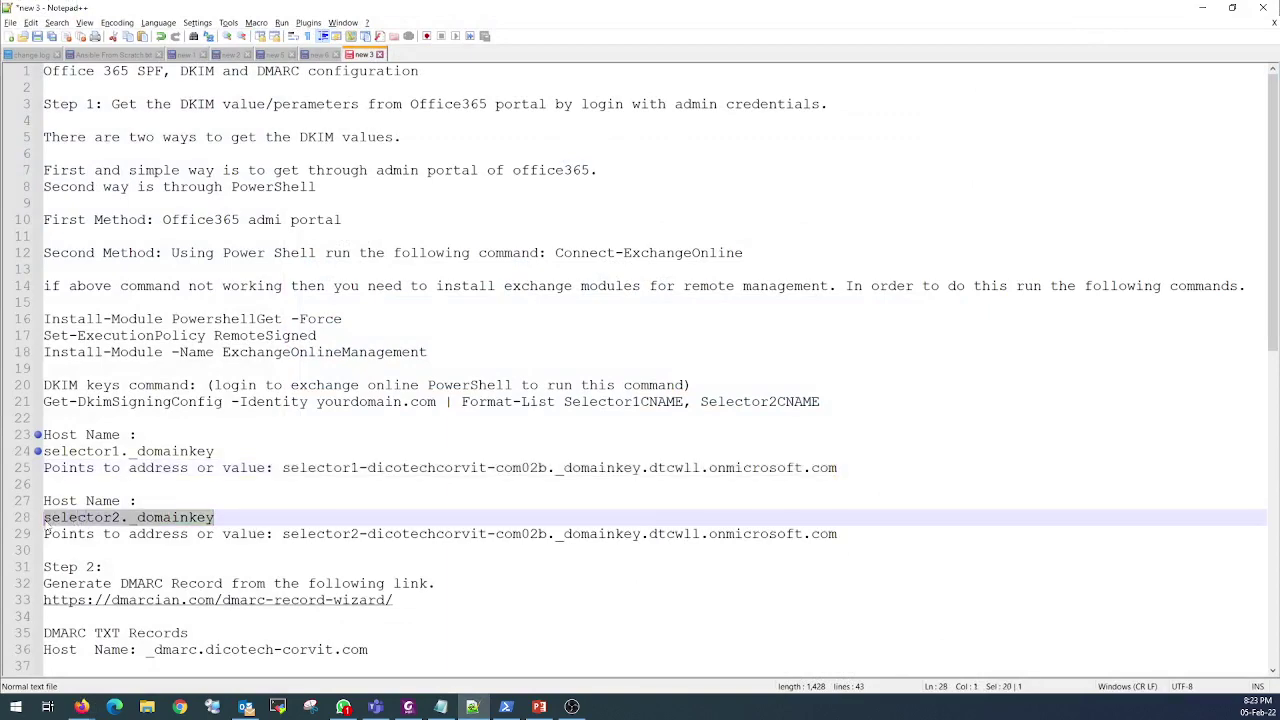
left_click(1203, 10)
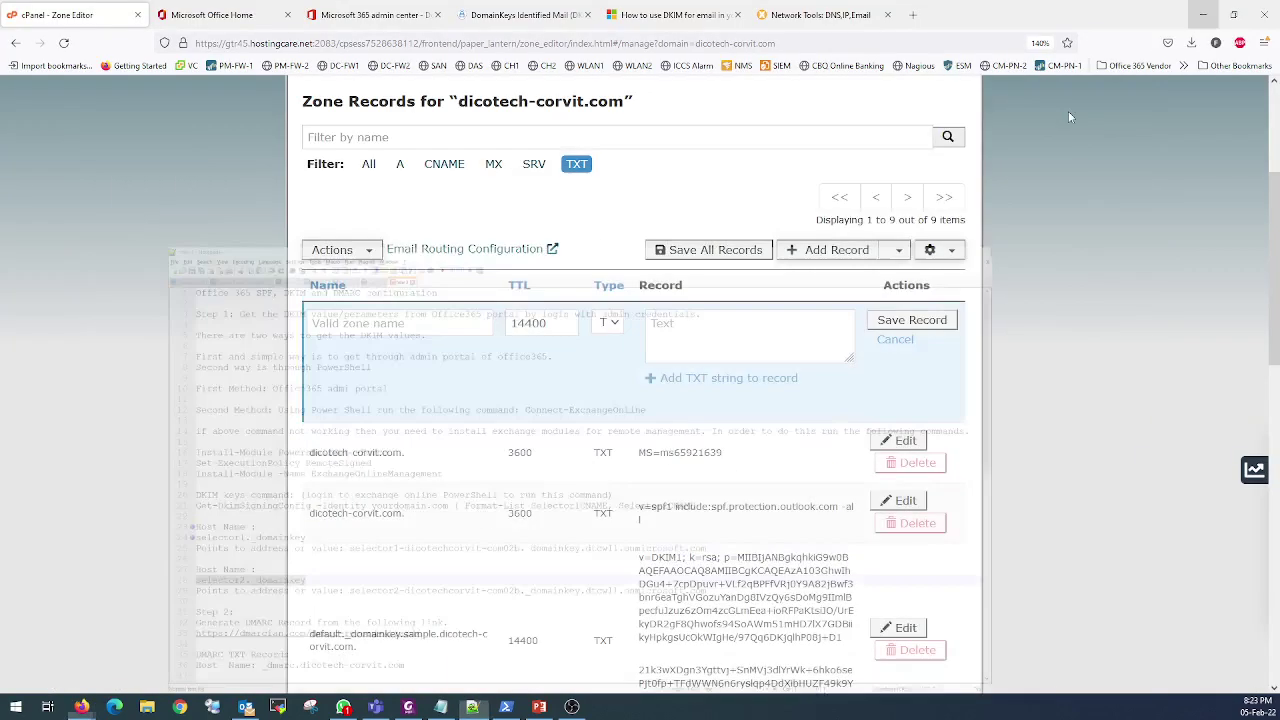
key("ctrl+v")
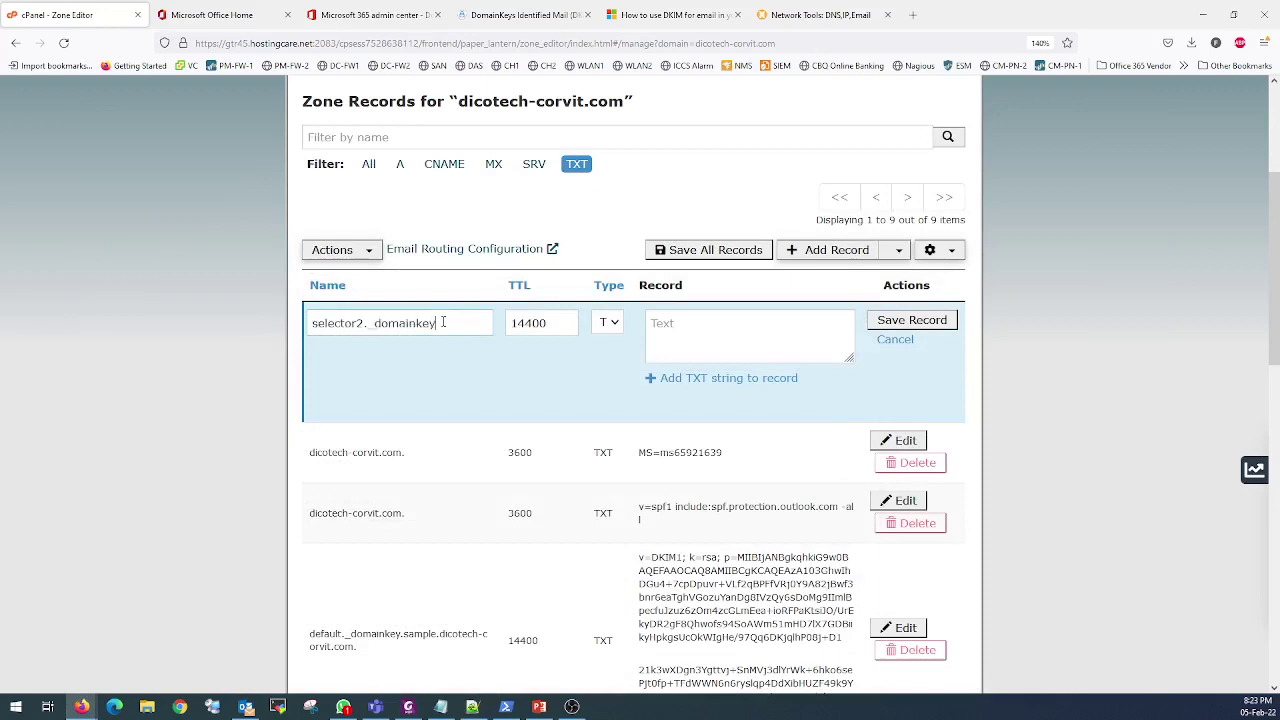
Change the new record's TTL from 14400 to 3600
left_click(711, 333)
key("shift+Tab")
key("shift+Tab")
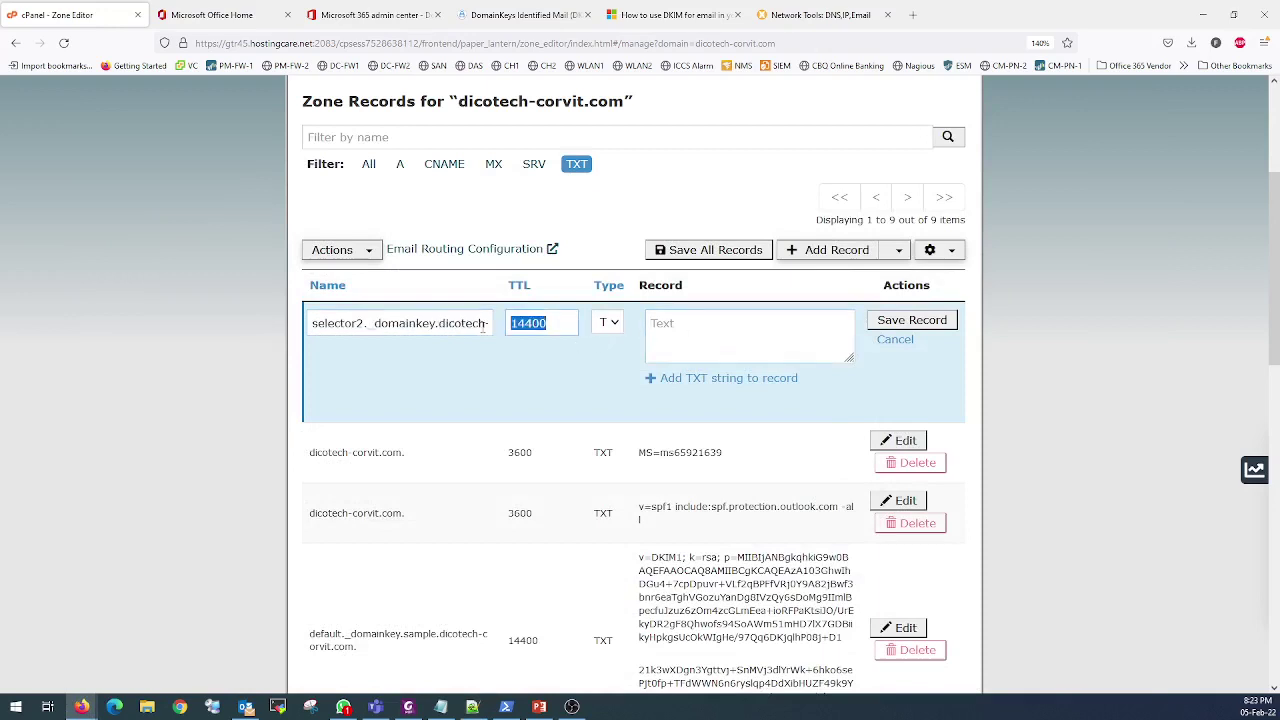
type("360")
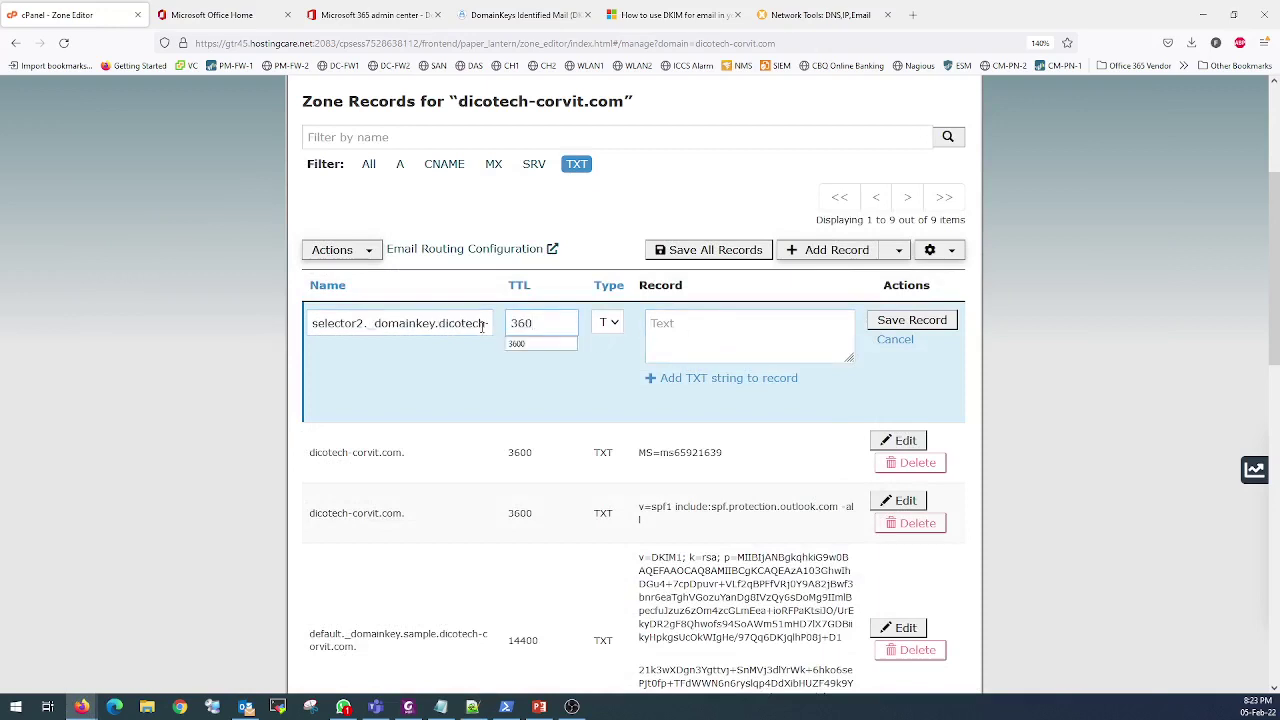
type("0")
left_click(700, 334)
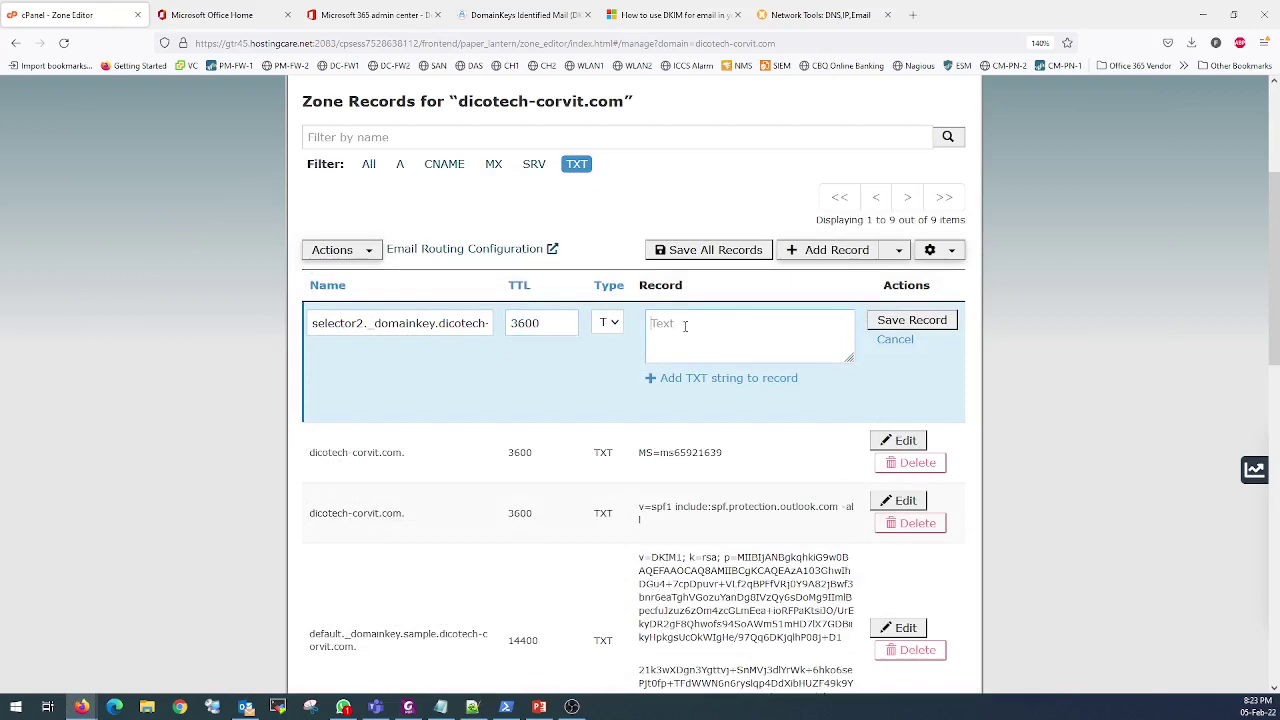
Select the selector2 CNAME value on line 29 of the notes, then return to the Zone Editor
left_click(472, 707)
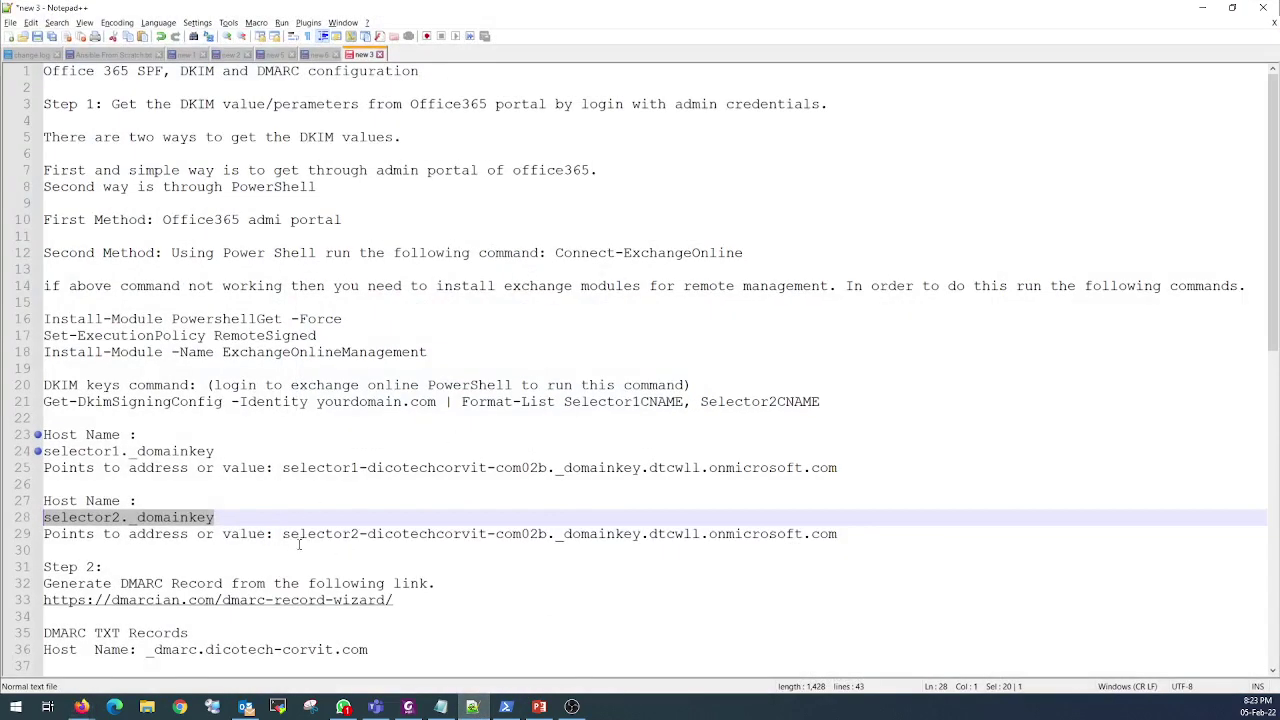
left_click_drag(284, 534, 835, 531)
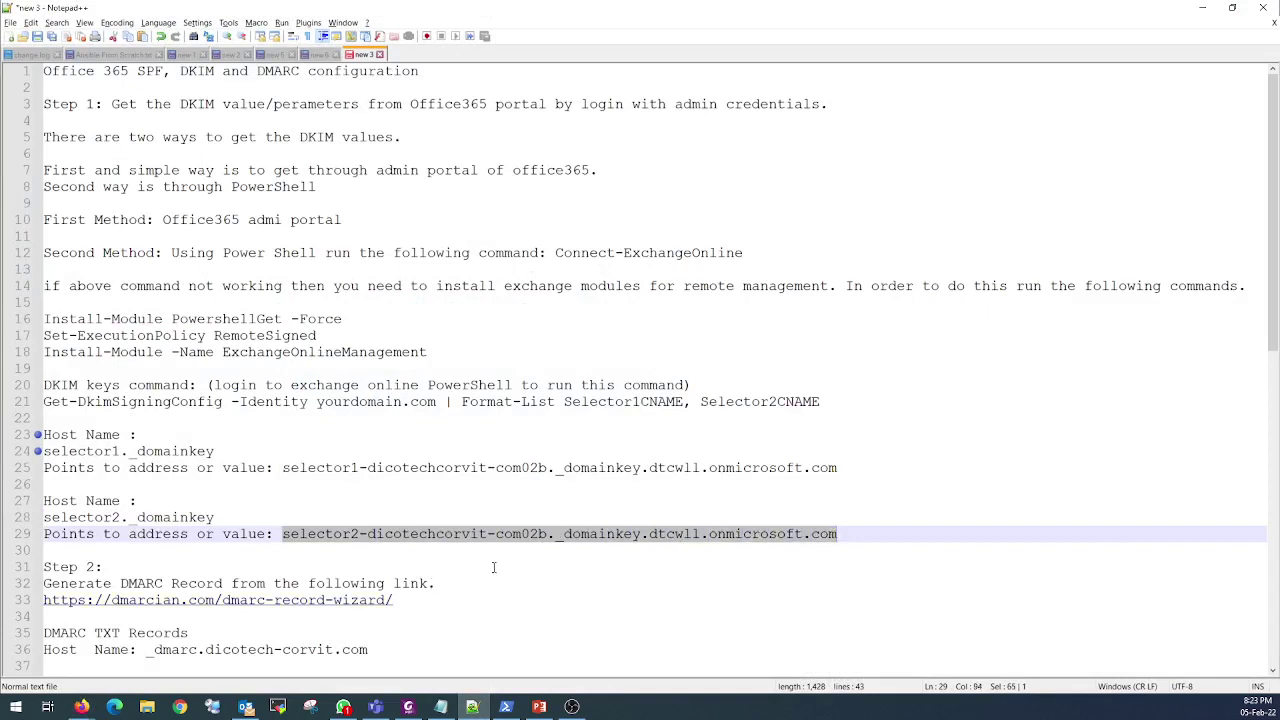
mouse_move(83, 706)
left_click(195, 670)
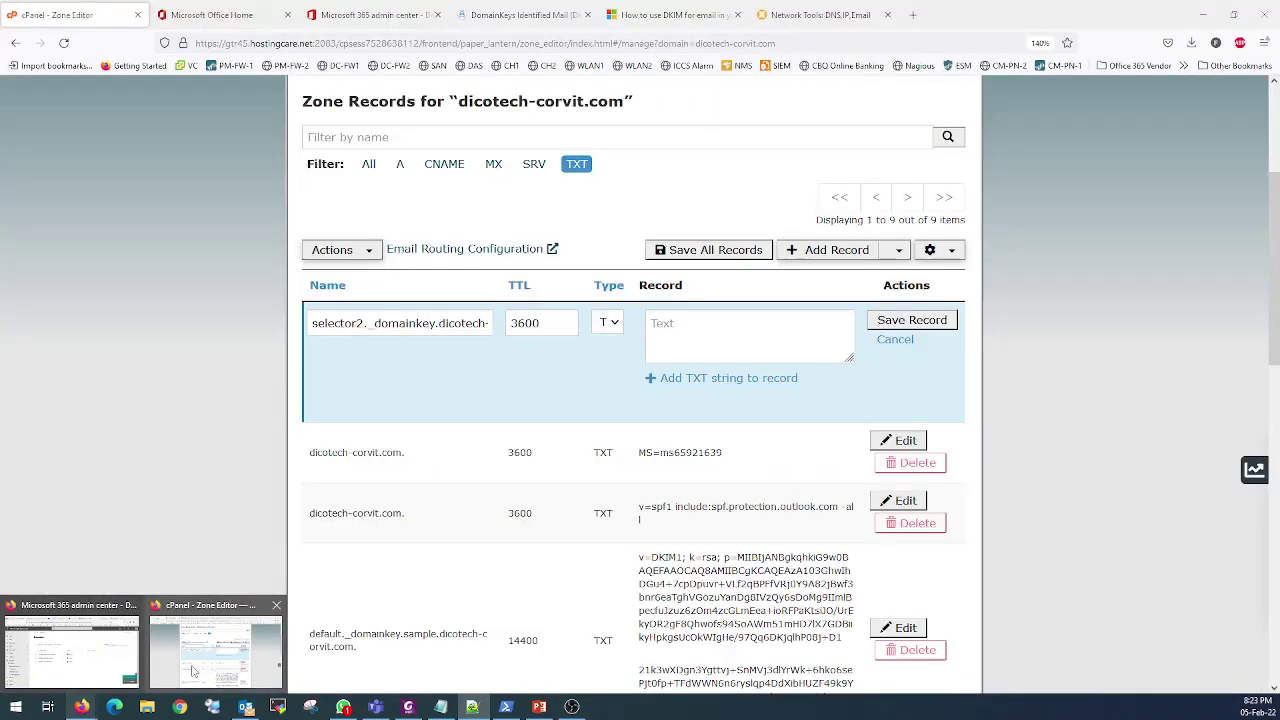
left_click(527, 15)
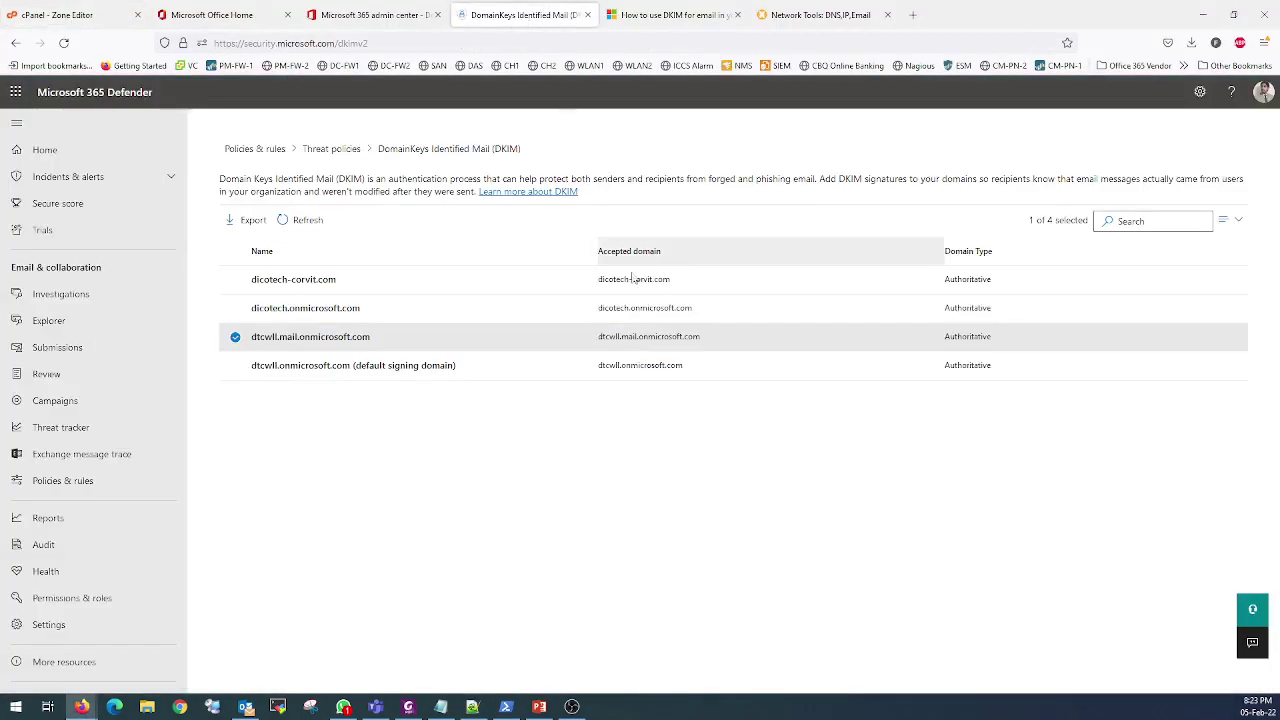
left_click(235, 279)
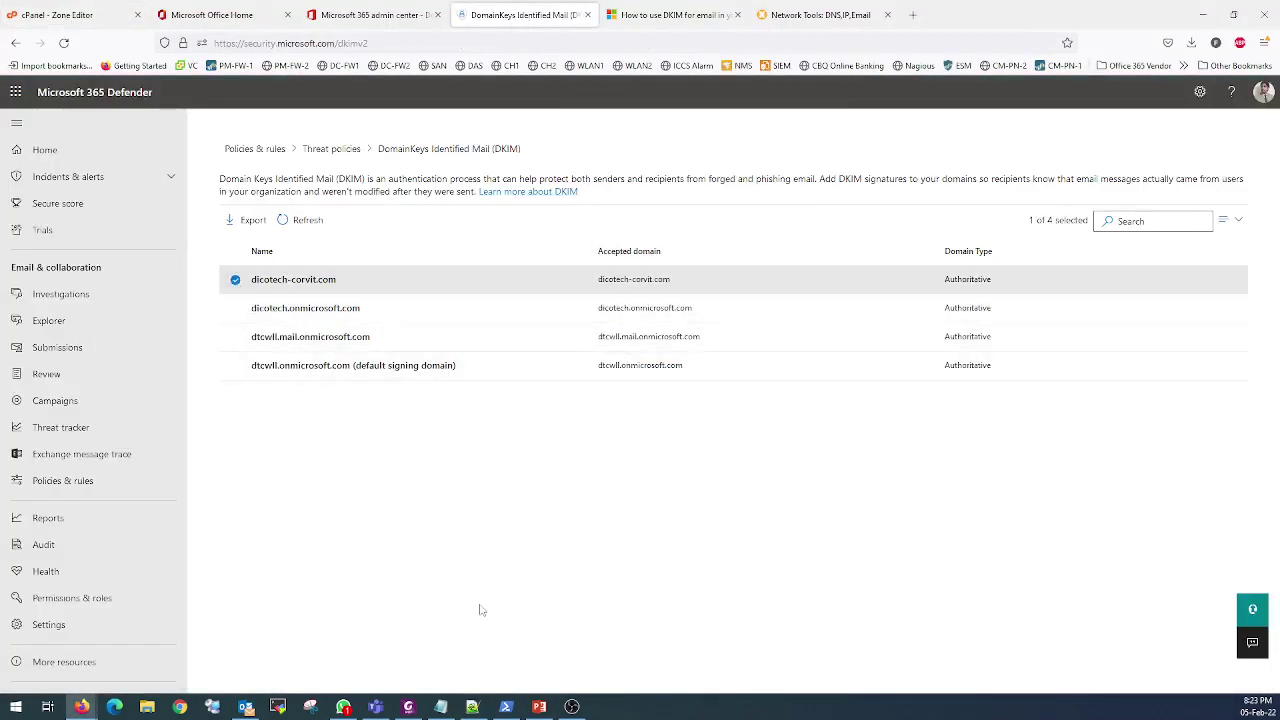
left_click(505, 706)
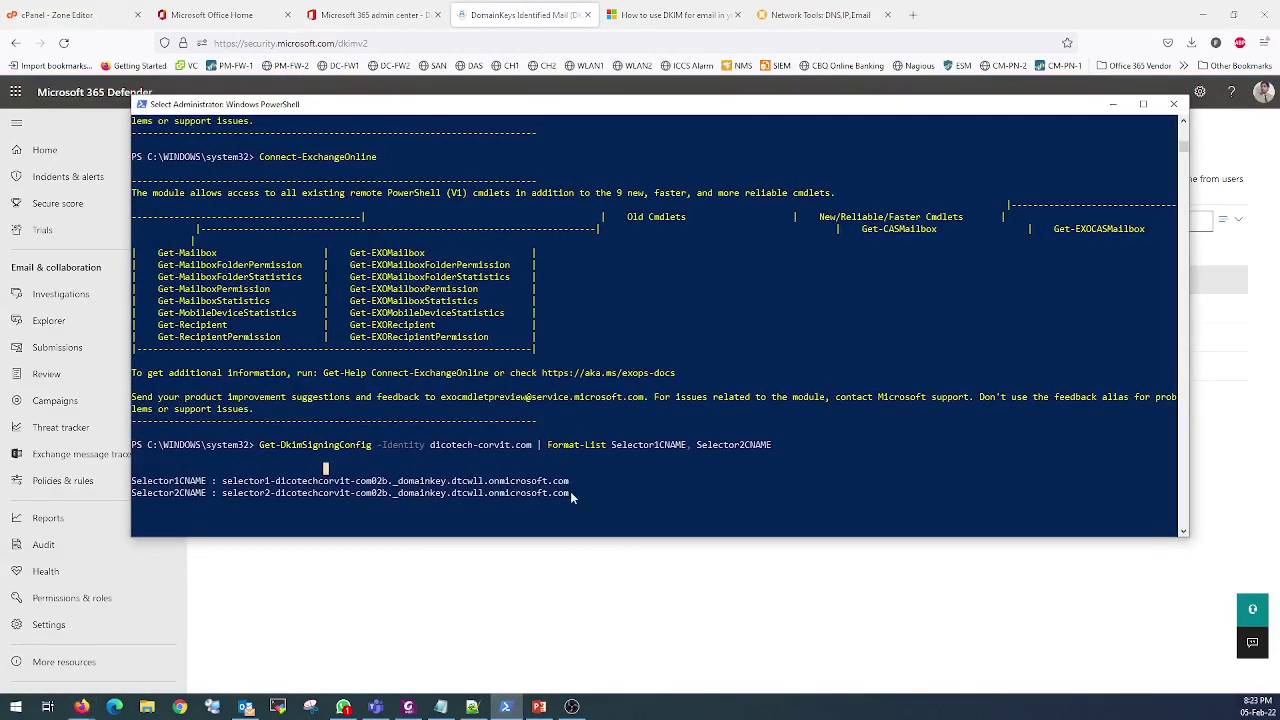
left_click_drag(570, 493, 366, 496)
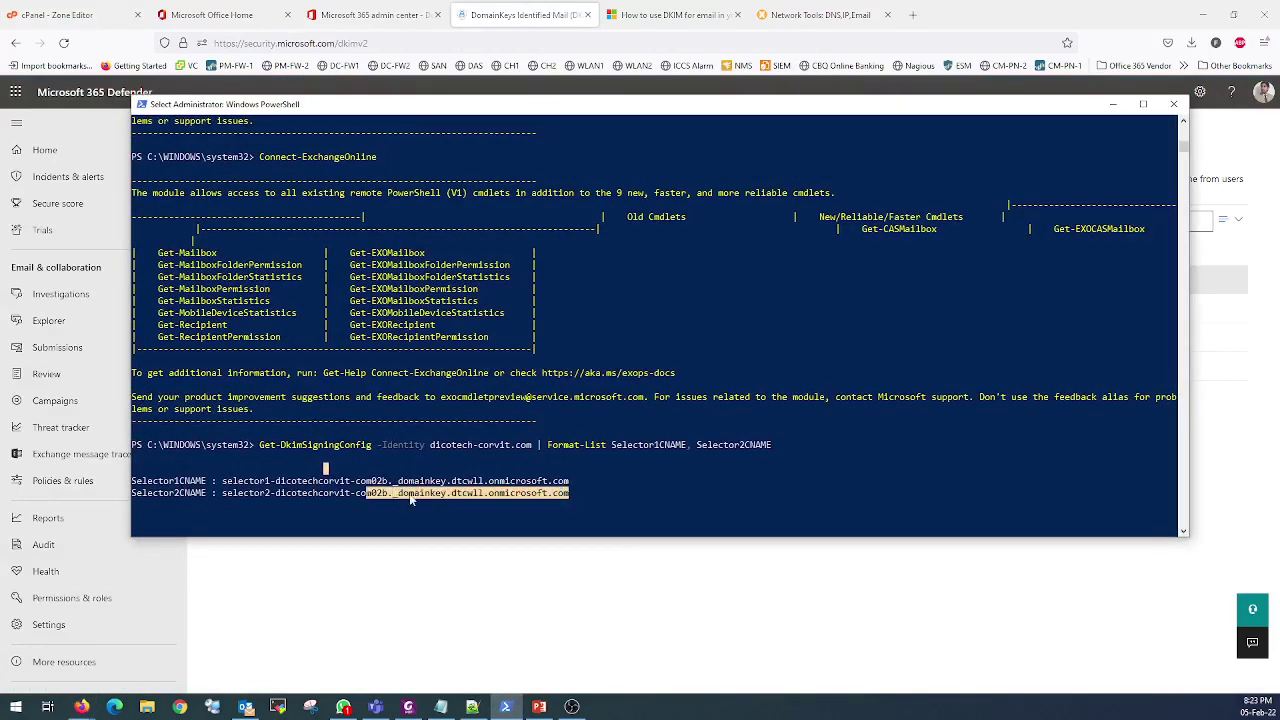
left_click(1113, 104)
left_click(815, 14)
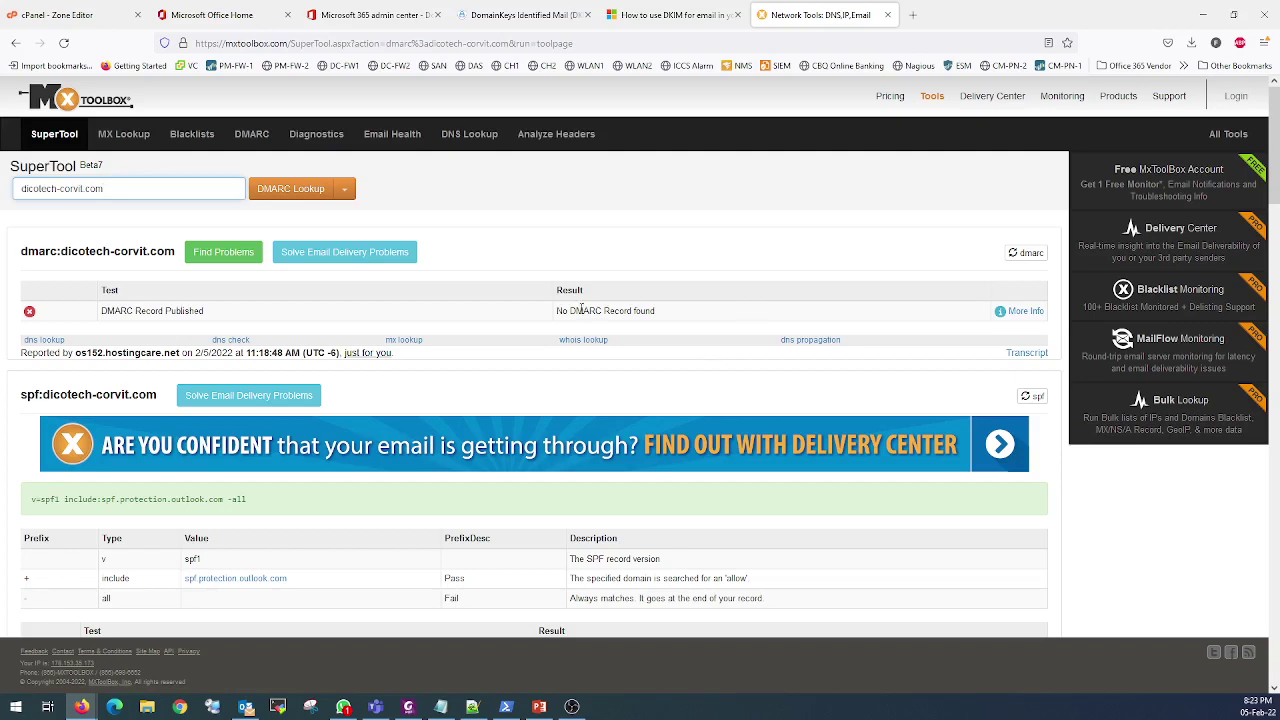
left_click(517, 20)
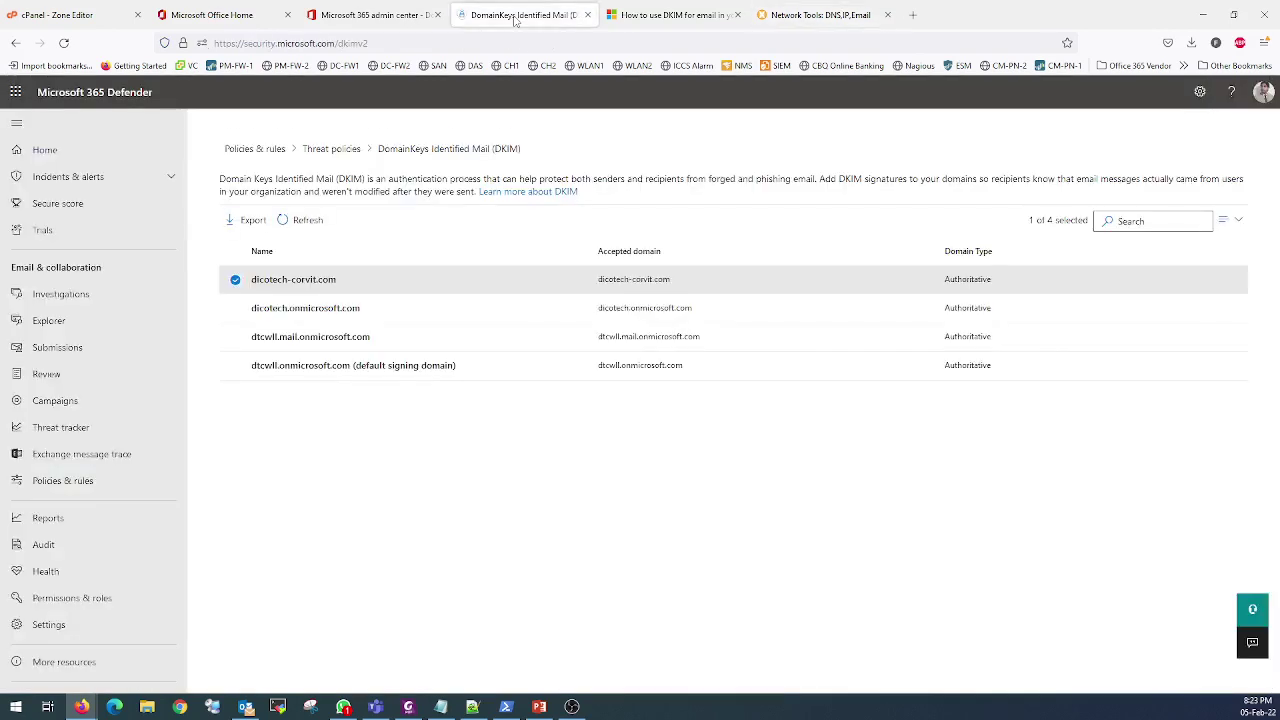
left_click(102, 24)
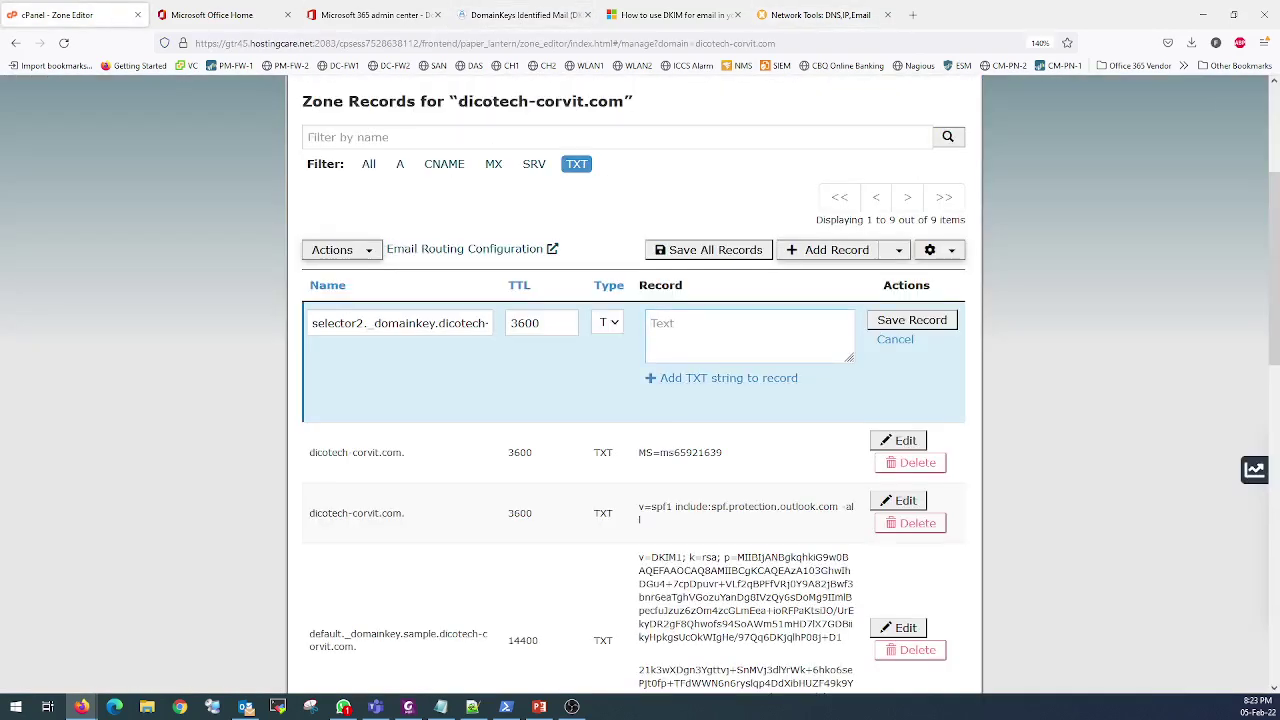
Copy the selector2 CNAME value from the notes into the record's text and save the TXT record
key("alt+Tab")
right_click(519, 534)
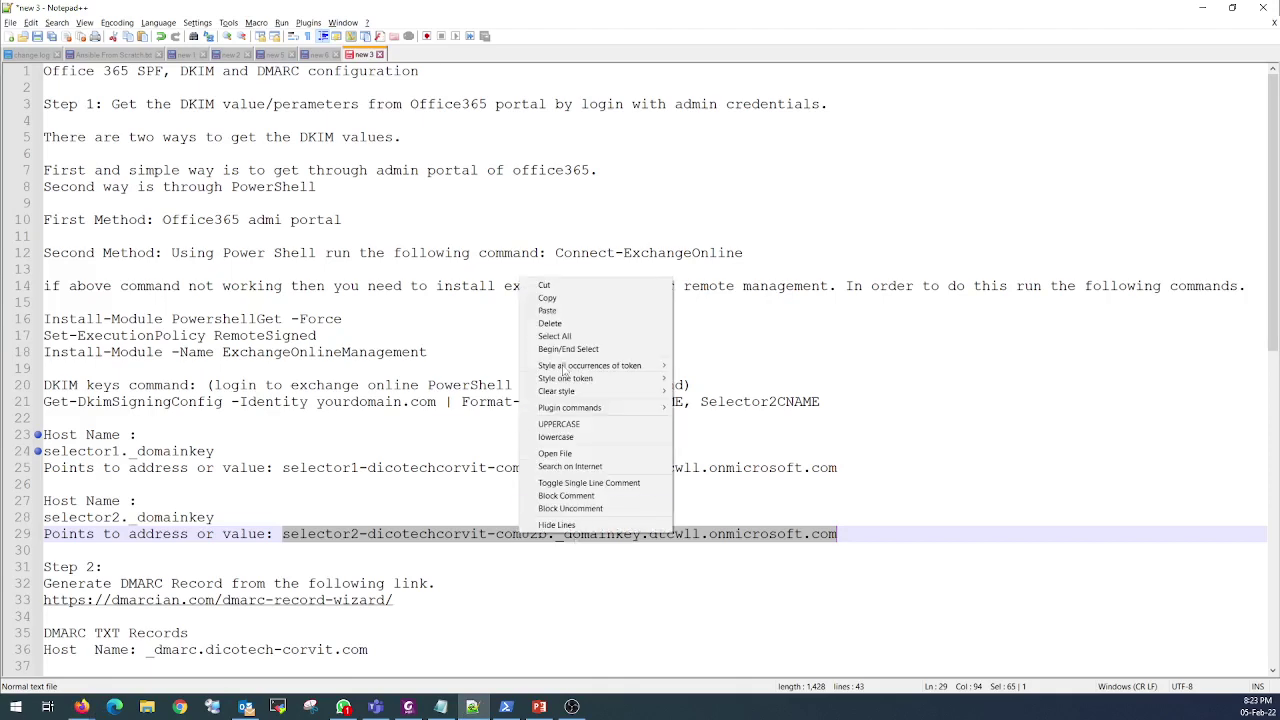
left_click(547, 297)
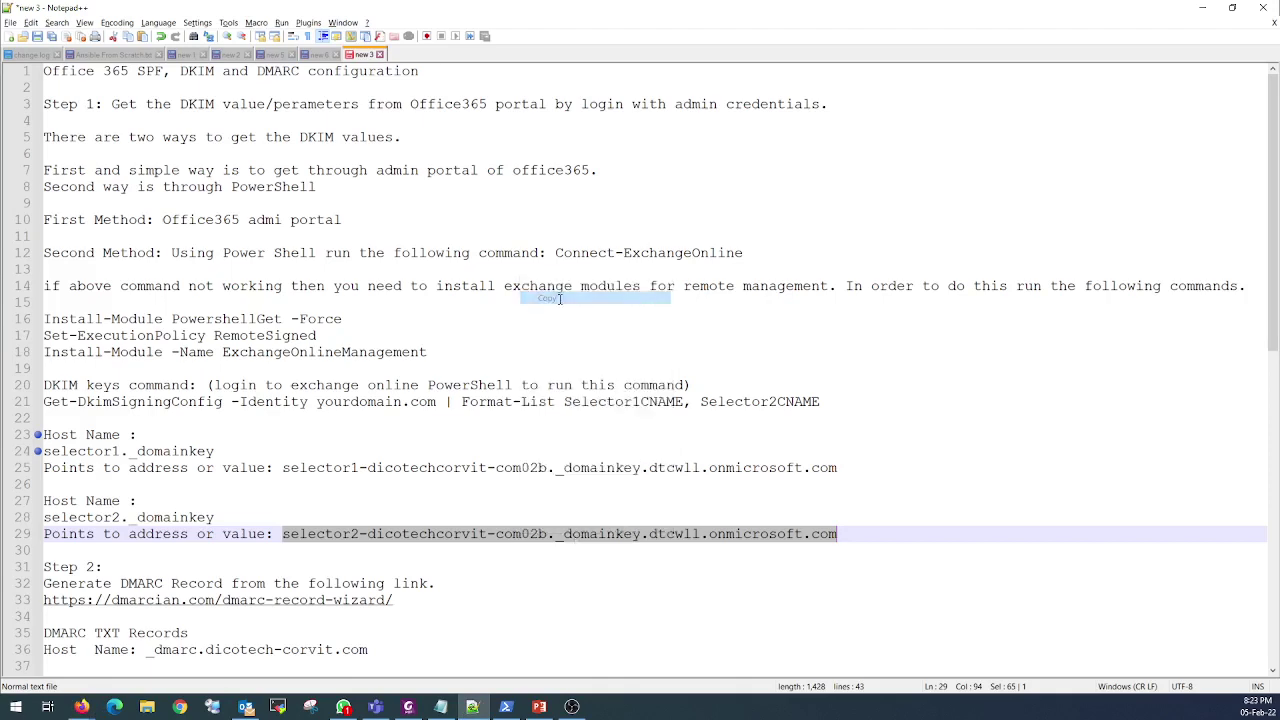
left_click(1203, 10)
left_click(738, 336)
type("selector2-dicotechcorvit-com02b._domainkey.dtcwll.onmicrosoft.com")
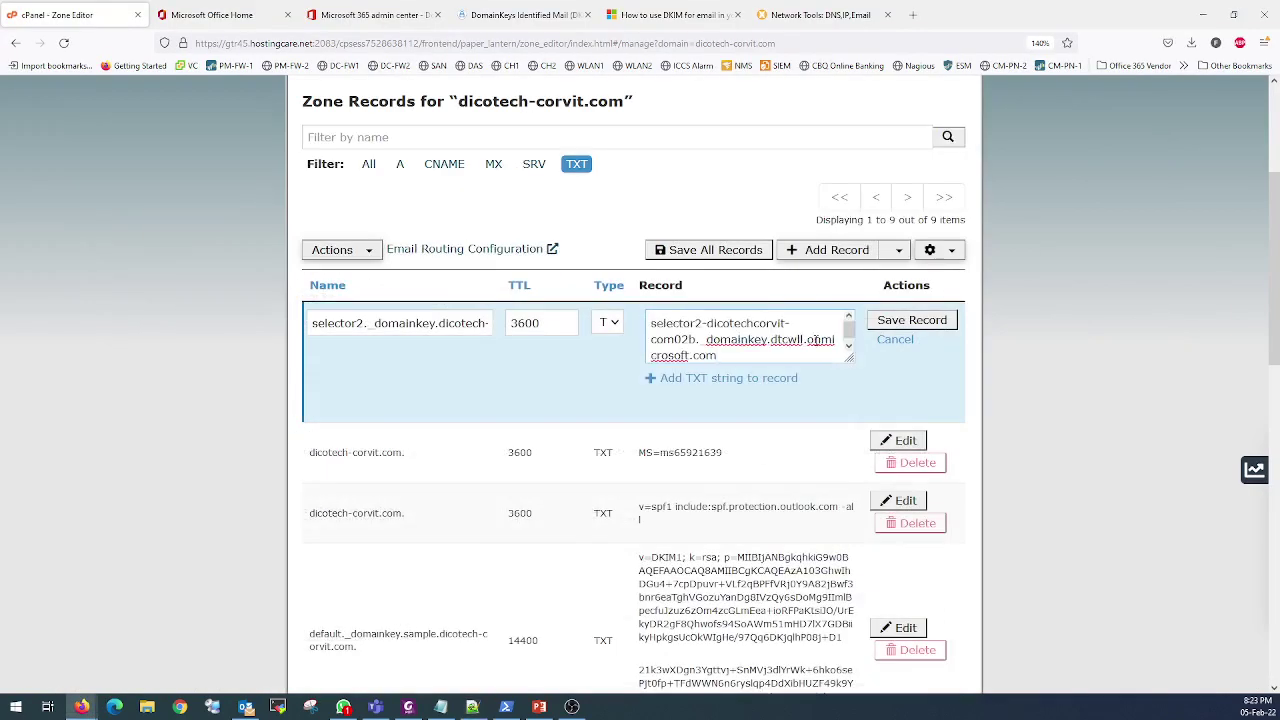
left_click(912, 320)
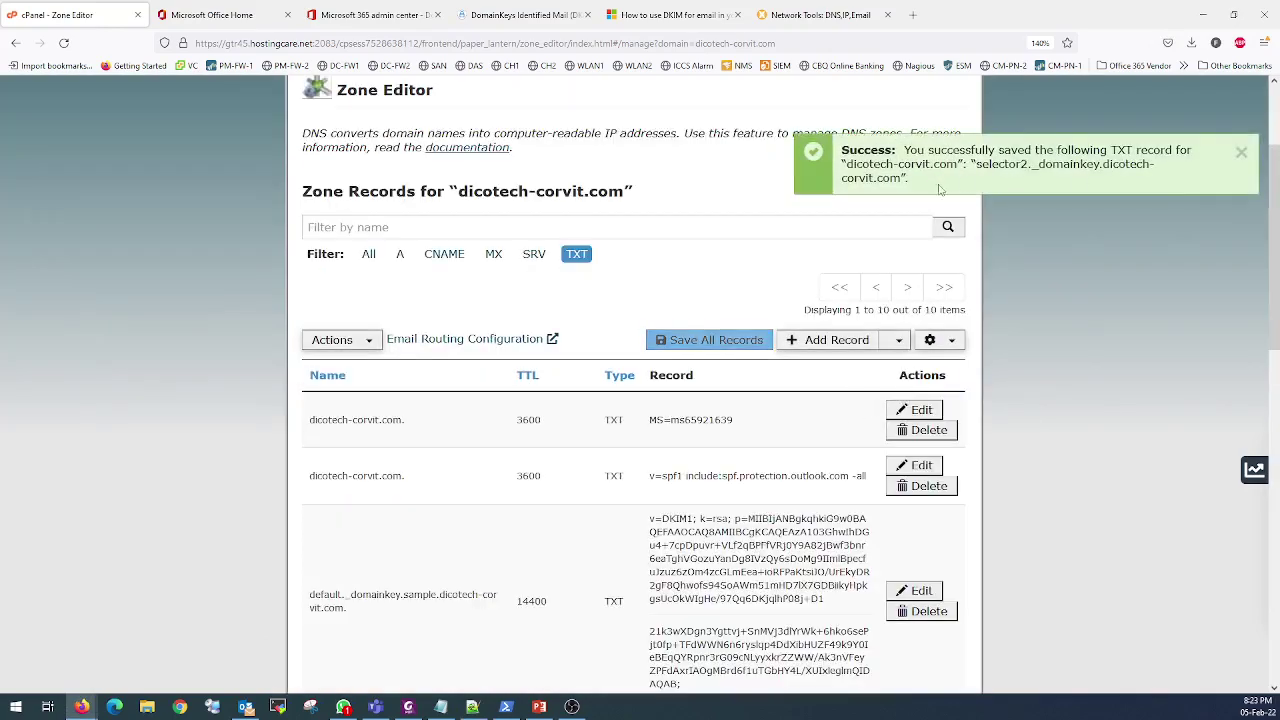
Scroll down and highlight the selector1 and selector2 TXT values to confirm them
scroll(705, 495, "down", 10)
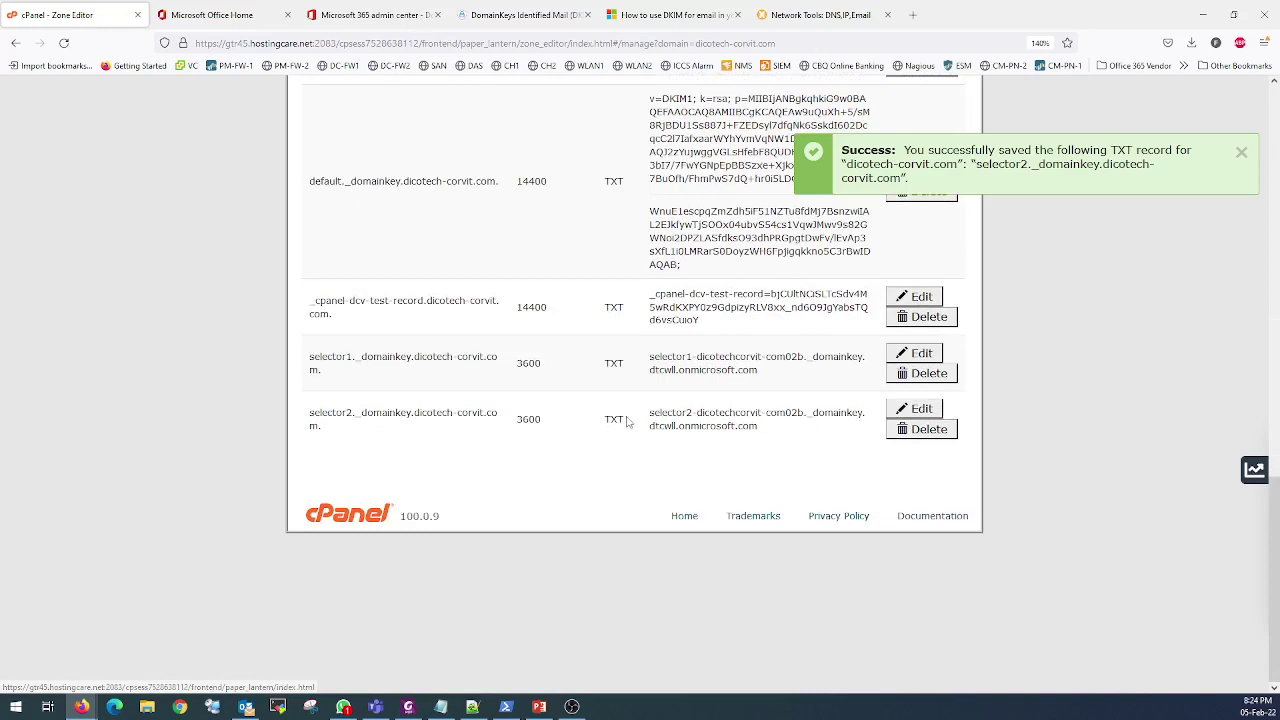
left_click_drag(649, 357, 760, 357)
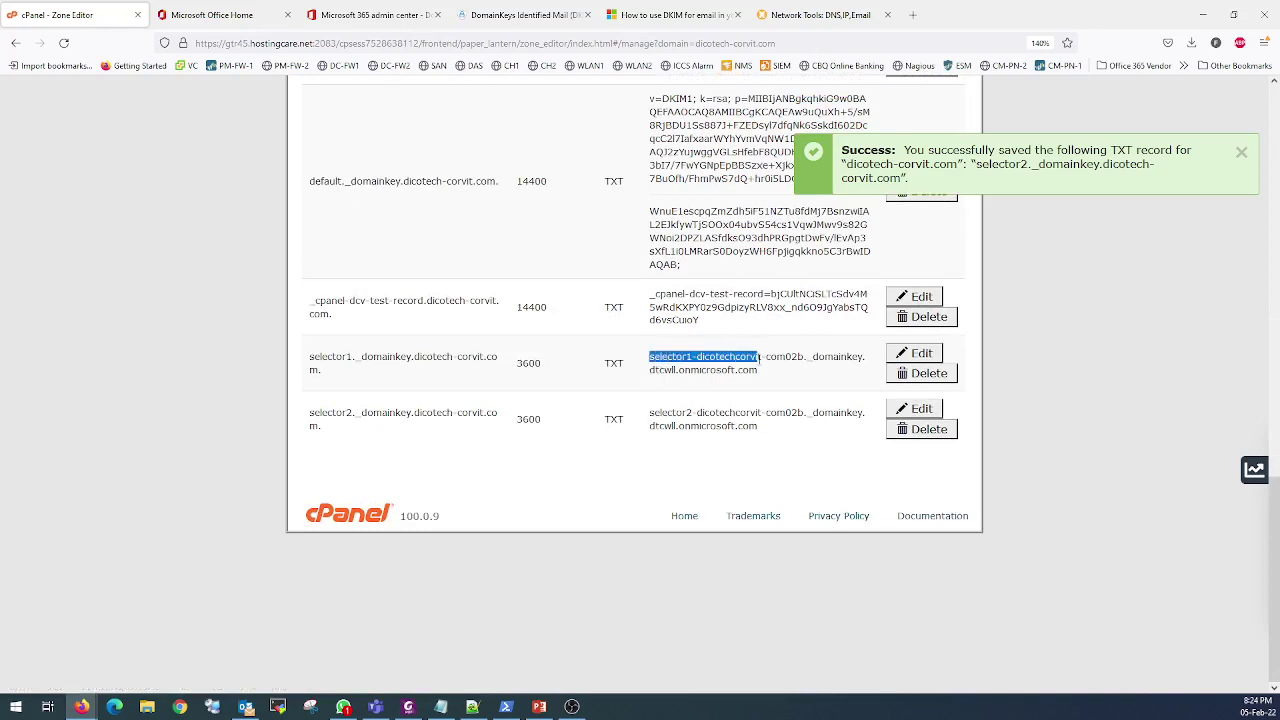
left_click_drag(652, 420, 765, 414)
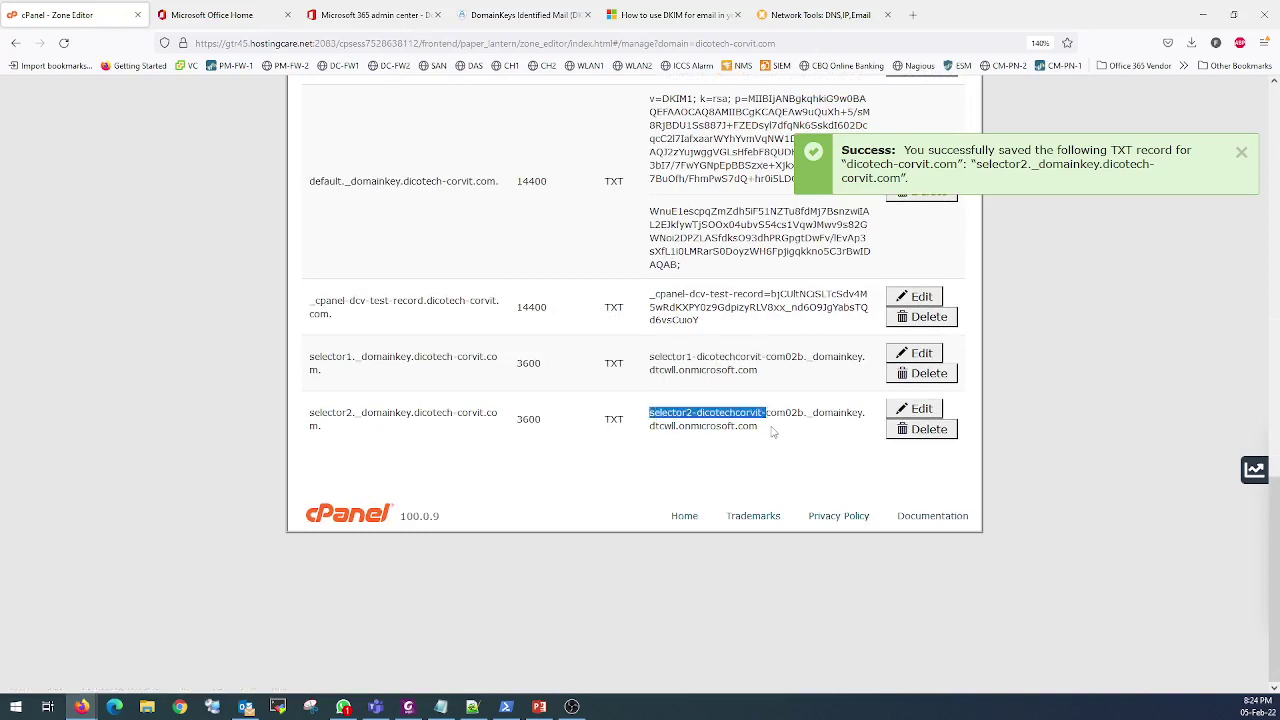
left_click(772, 432)
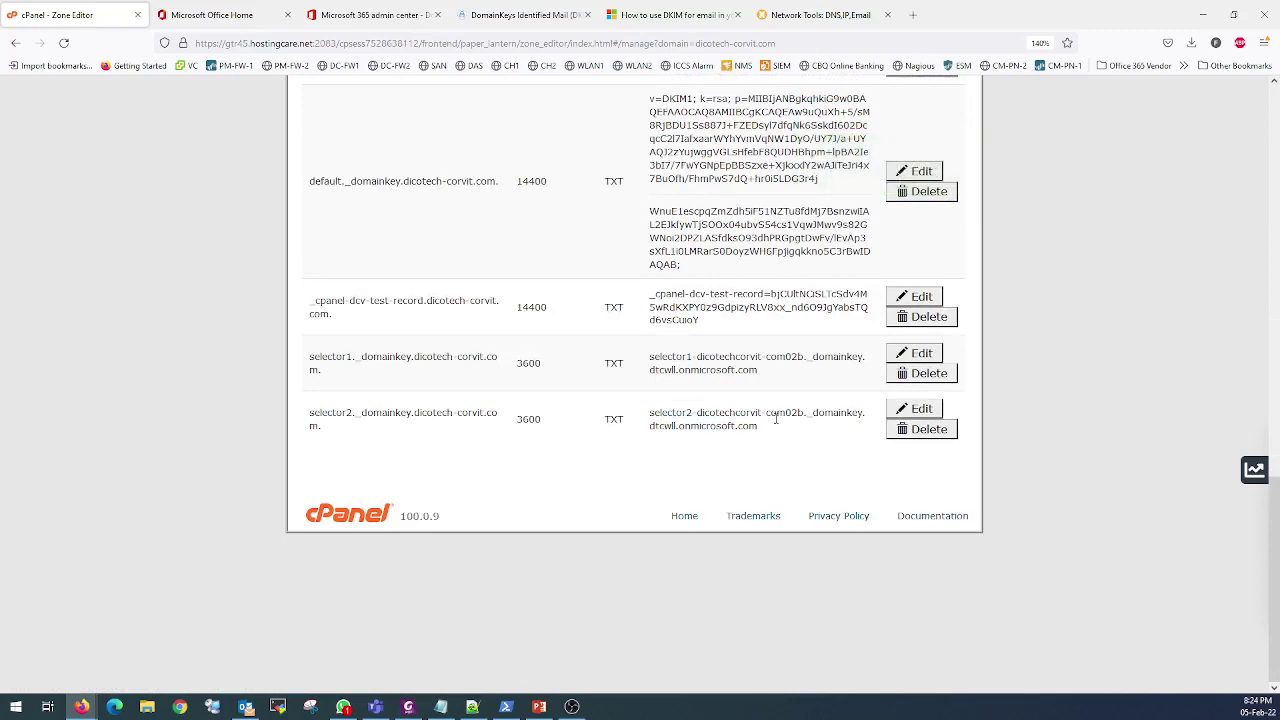
Copy the dmarcian wizard URL from line 33 of the notes and switch back to cPanel
left_click(473, 707)
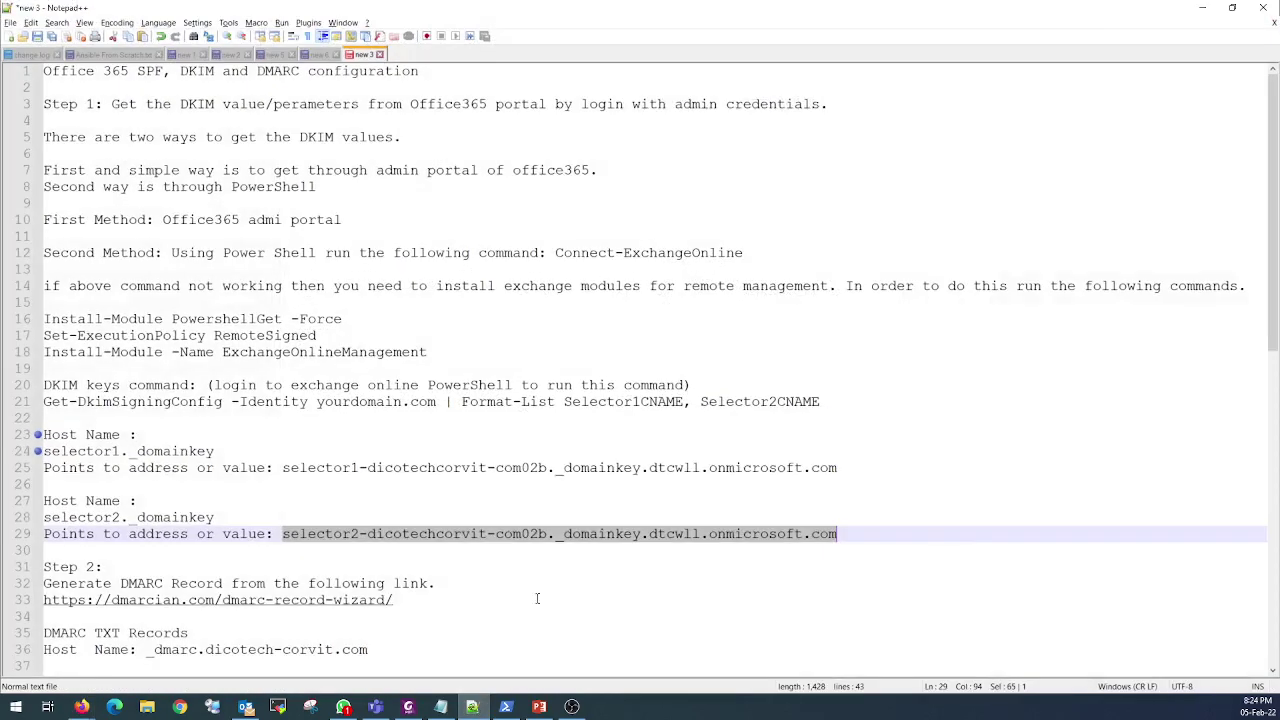
scroll(255, 510, "down", 5)
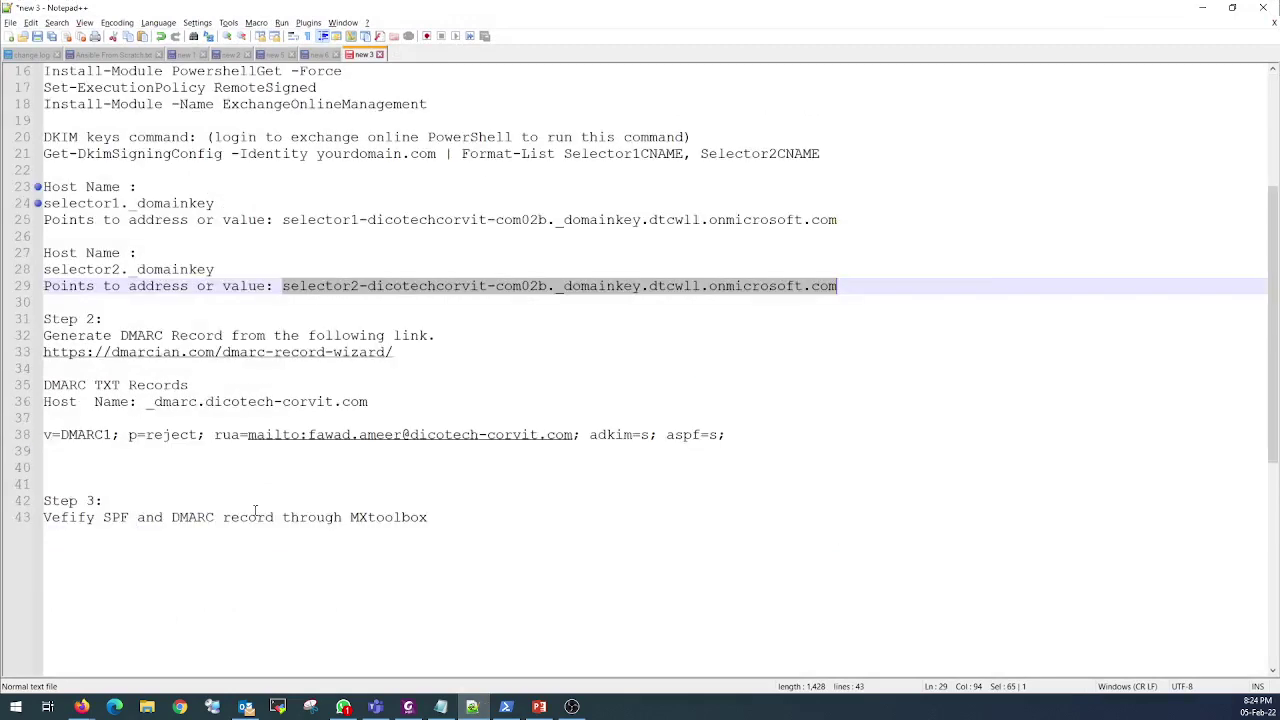
left_click(120, 336)
left_click_drag(120, 336, 171, 336)
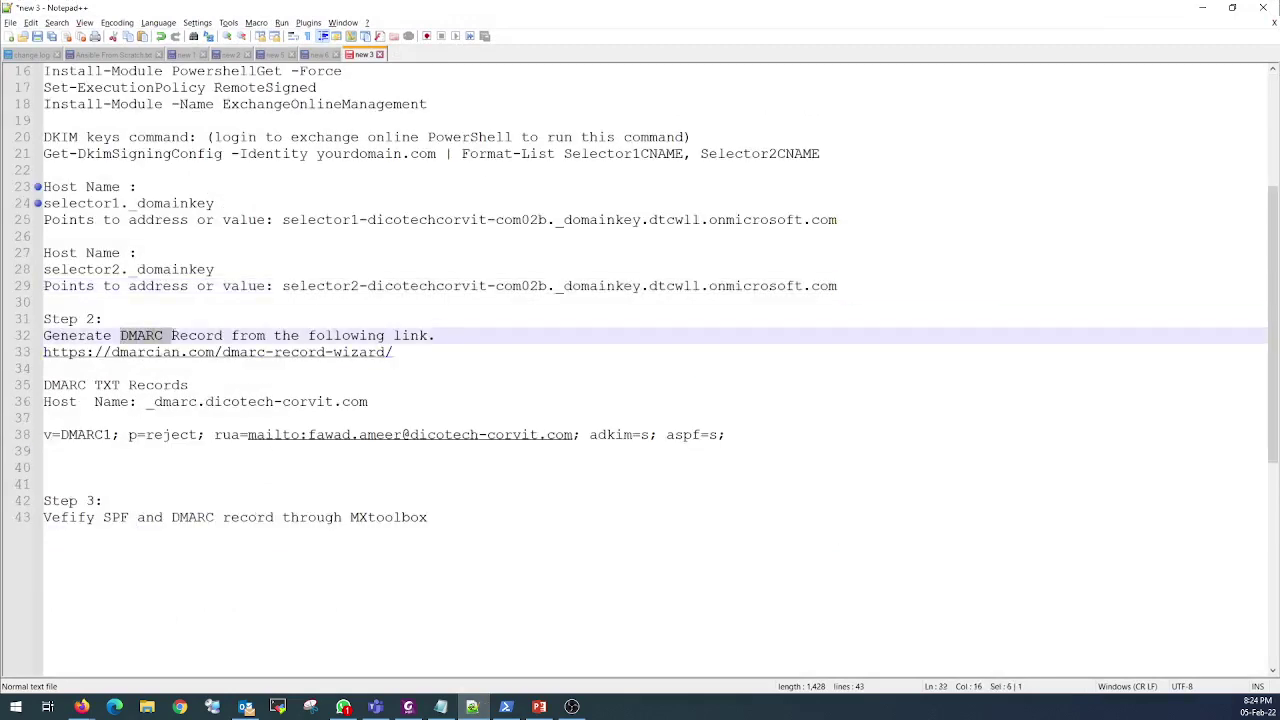
left_click(469, 378)
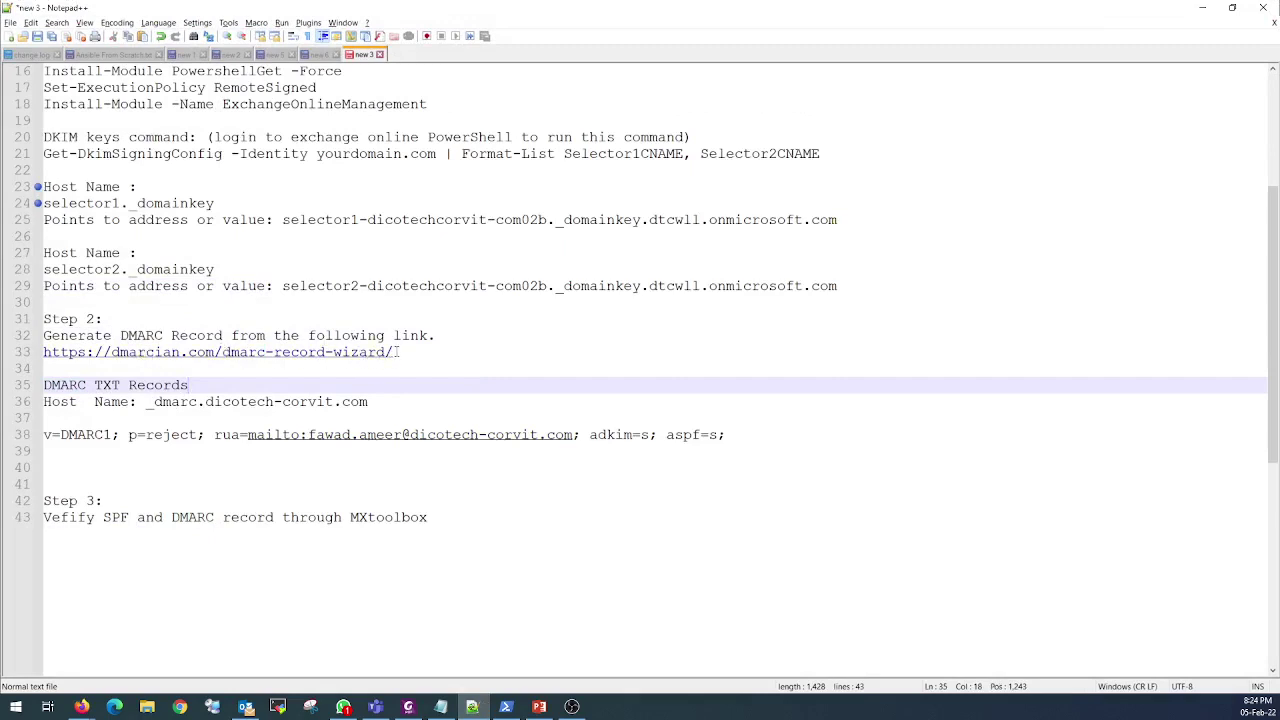
left_click_drag(399, 352, 41, 352)
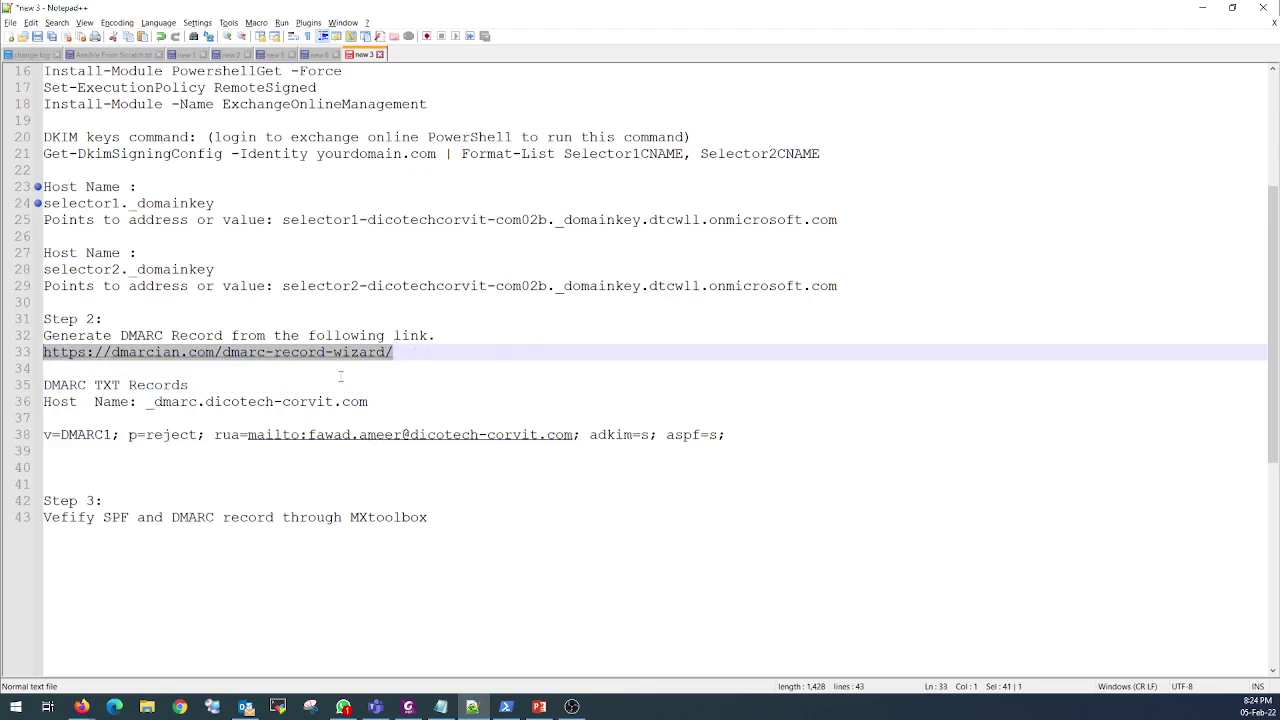
right_click(204, 348)
left_click(230, 366)
mouse_move(88, 705)
left_click(198, 640)
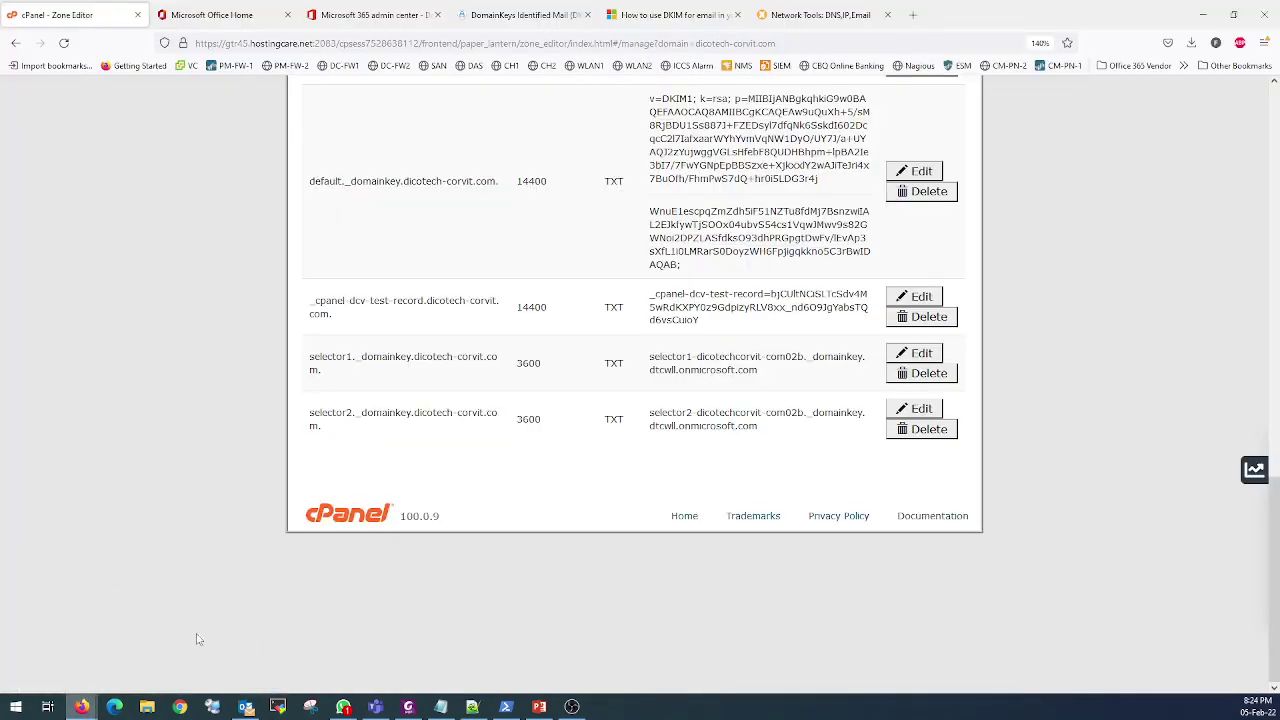
Load the copied dmarcian DMARC Record Generator URL in a new tab and click its domain field
left_click(913, 14)
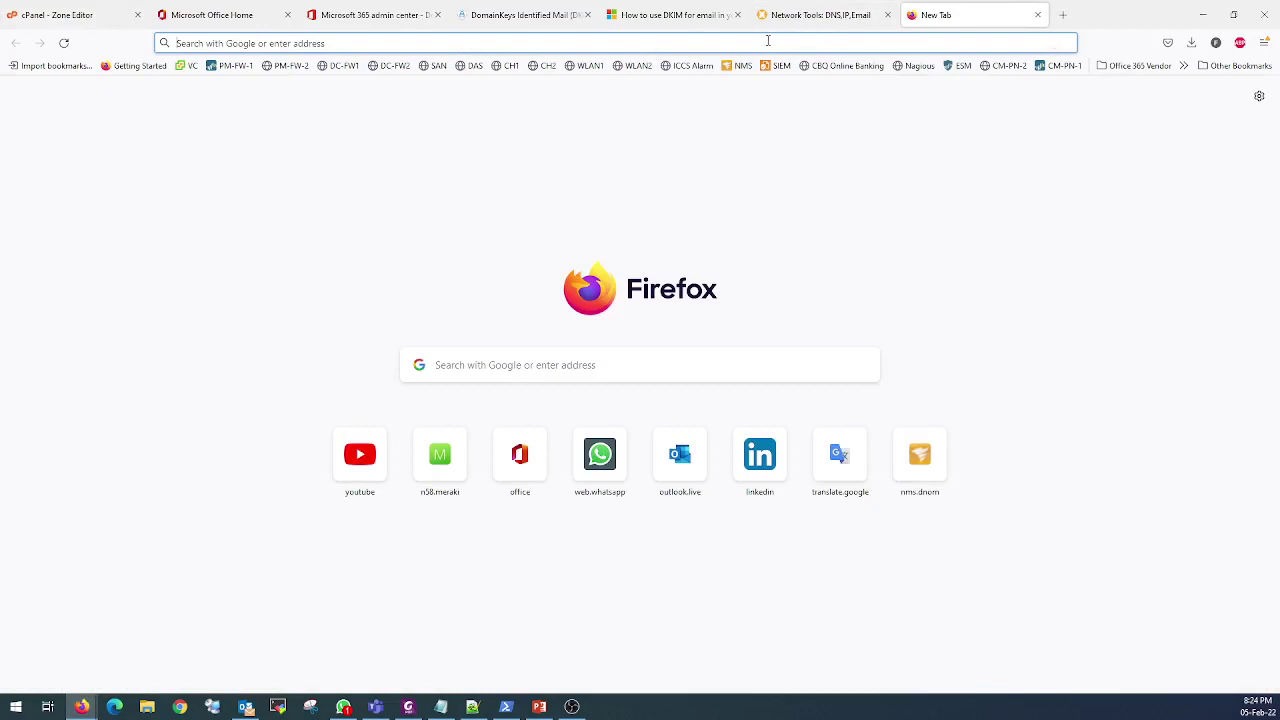
left_click(768, 40)
key("ctrl+v")
key("Return")
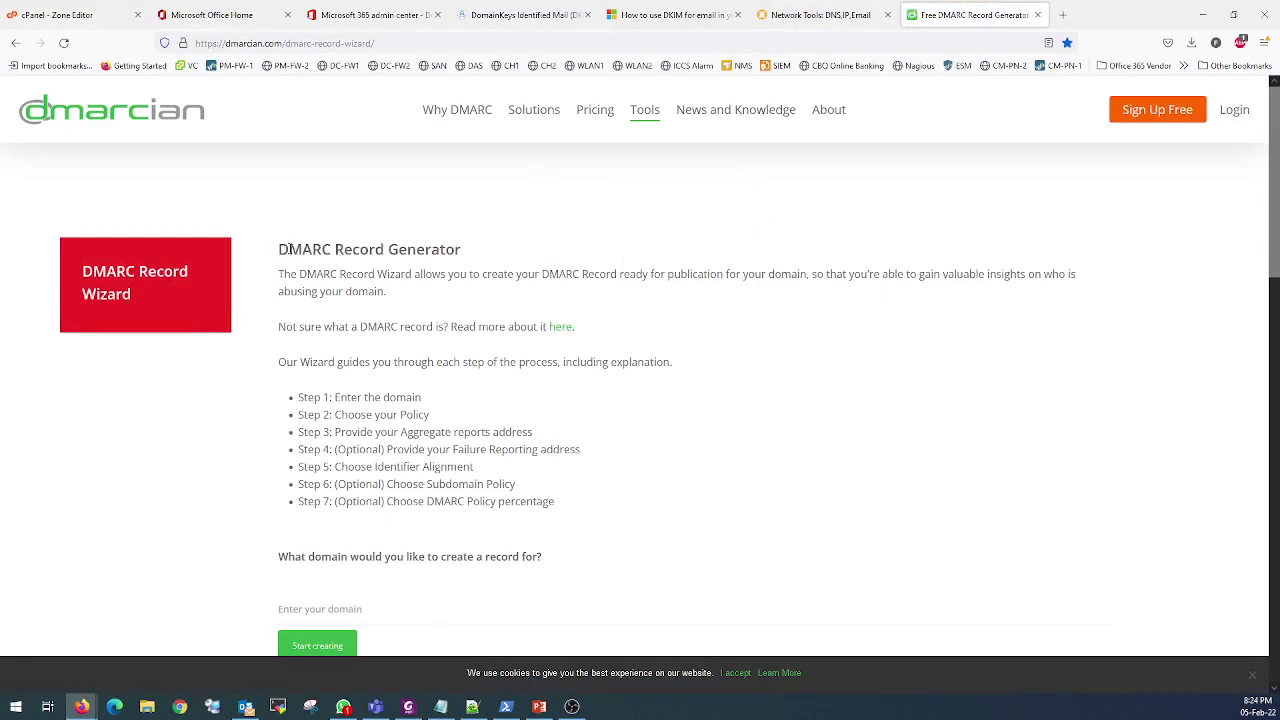
left_click_drag(288, 249, 463, 250)
left_click(496, 260)
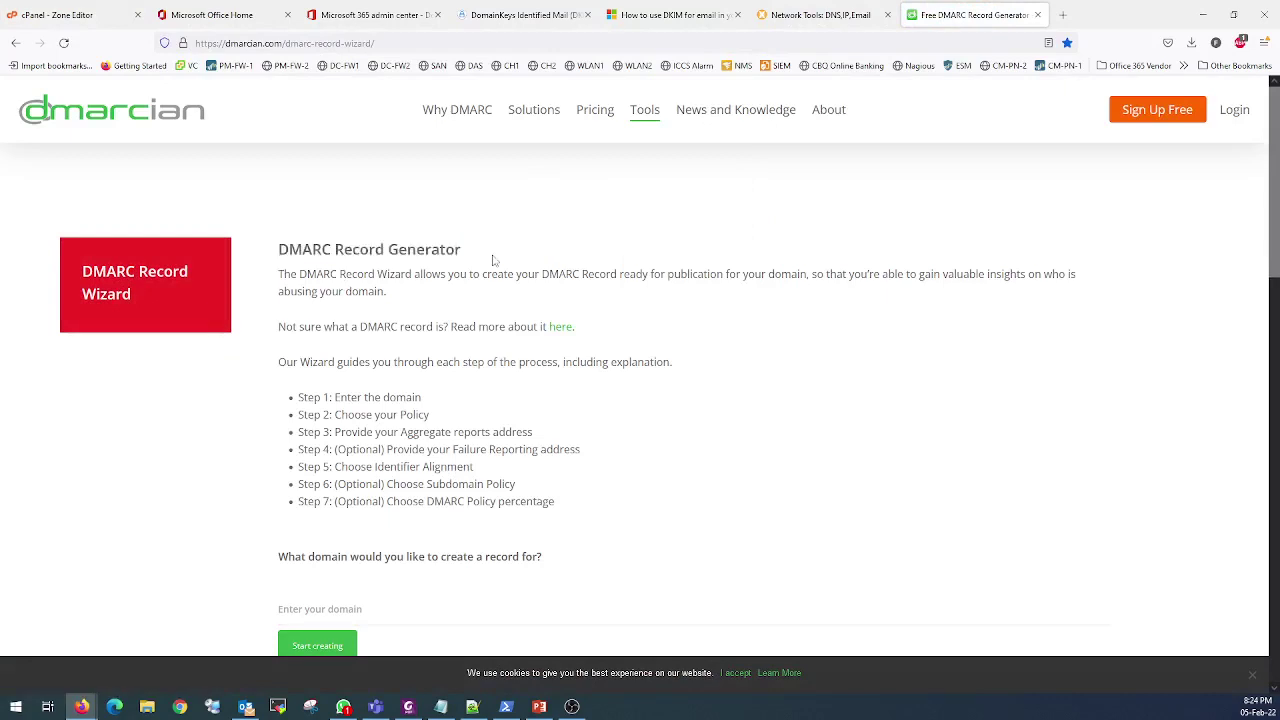
left_click(365, 611)
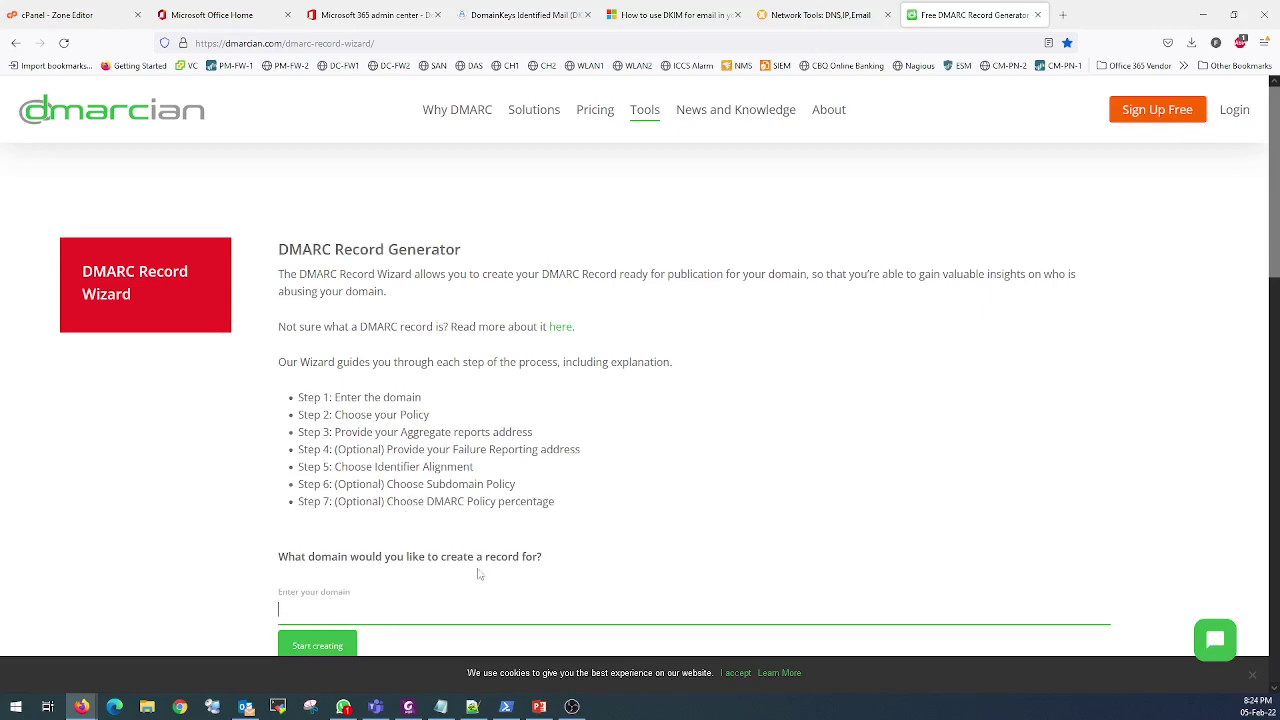
left_click(478, 703)
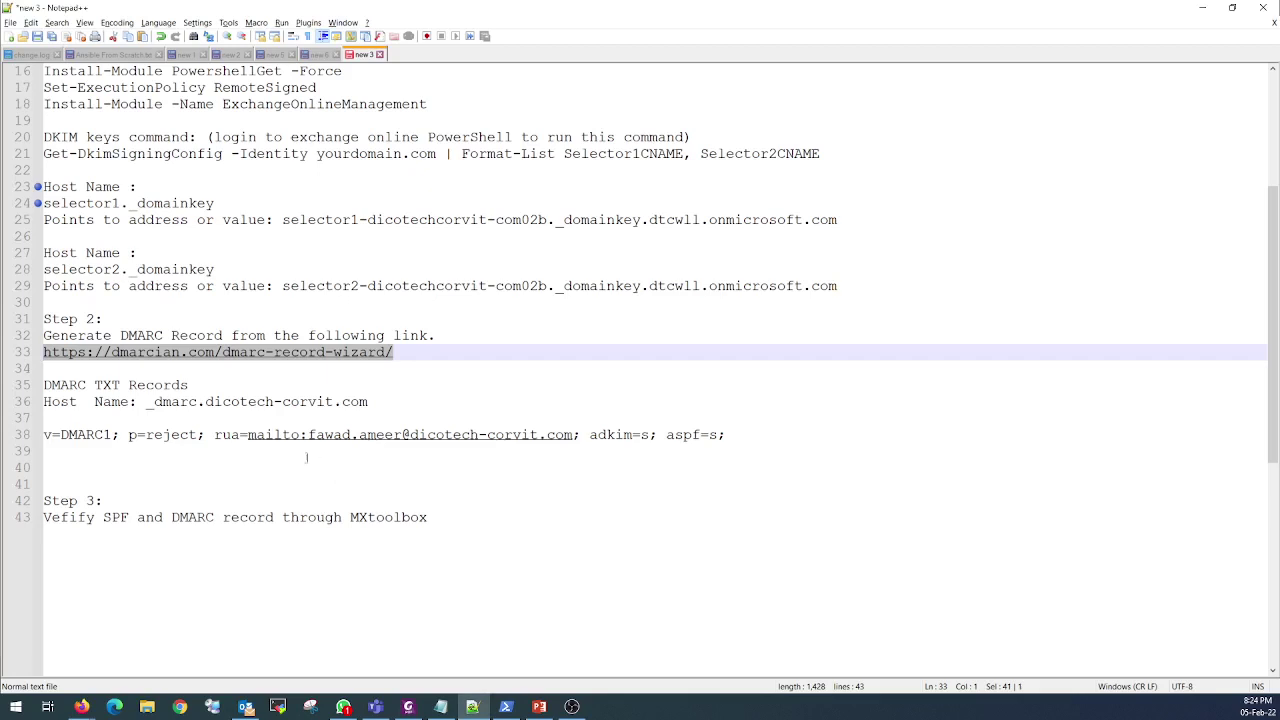
Select the DMARC record on line 38, then the _dmarc.dicotech-corvit.com host name, and minimize the notes
left_click_drag(44, 434, 728, 434)
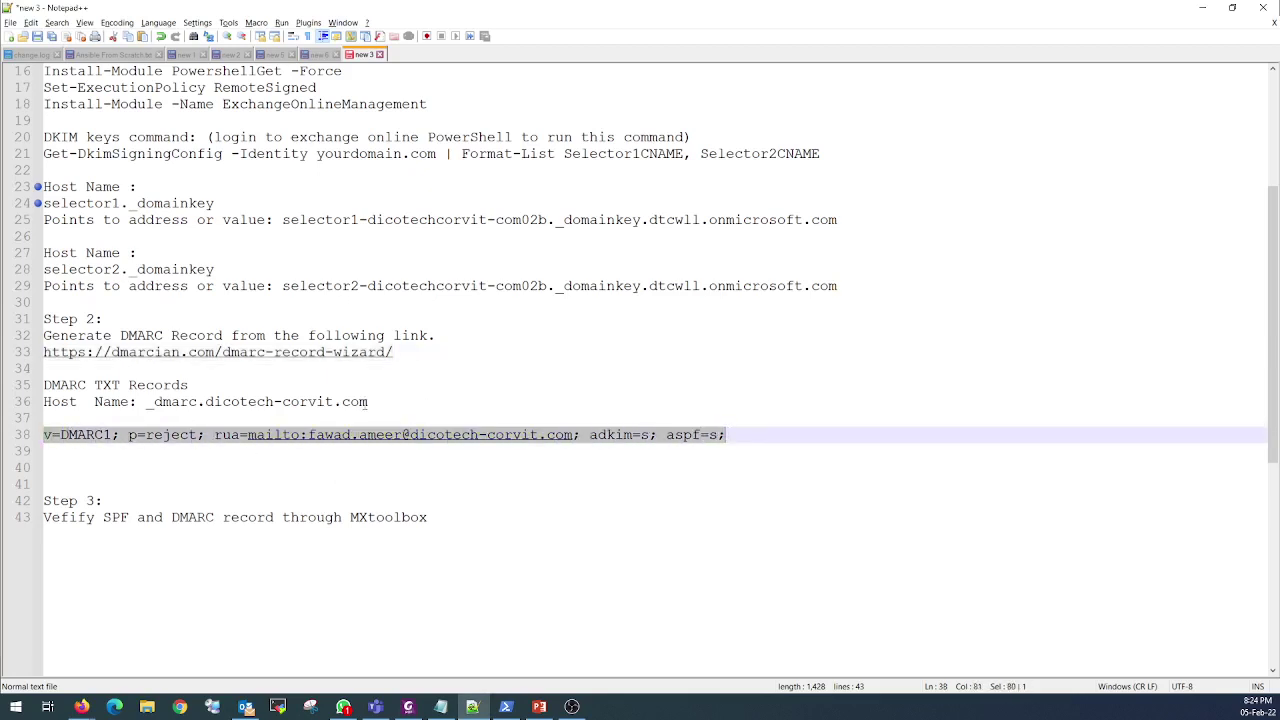
left_click_drag(145, 402, 368, 407)
key("ctrl+c")
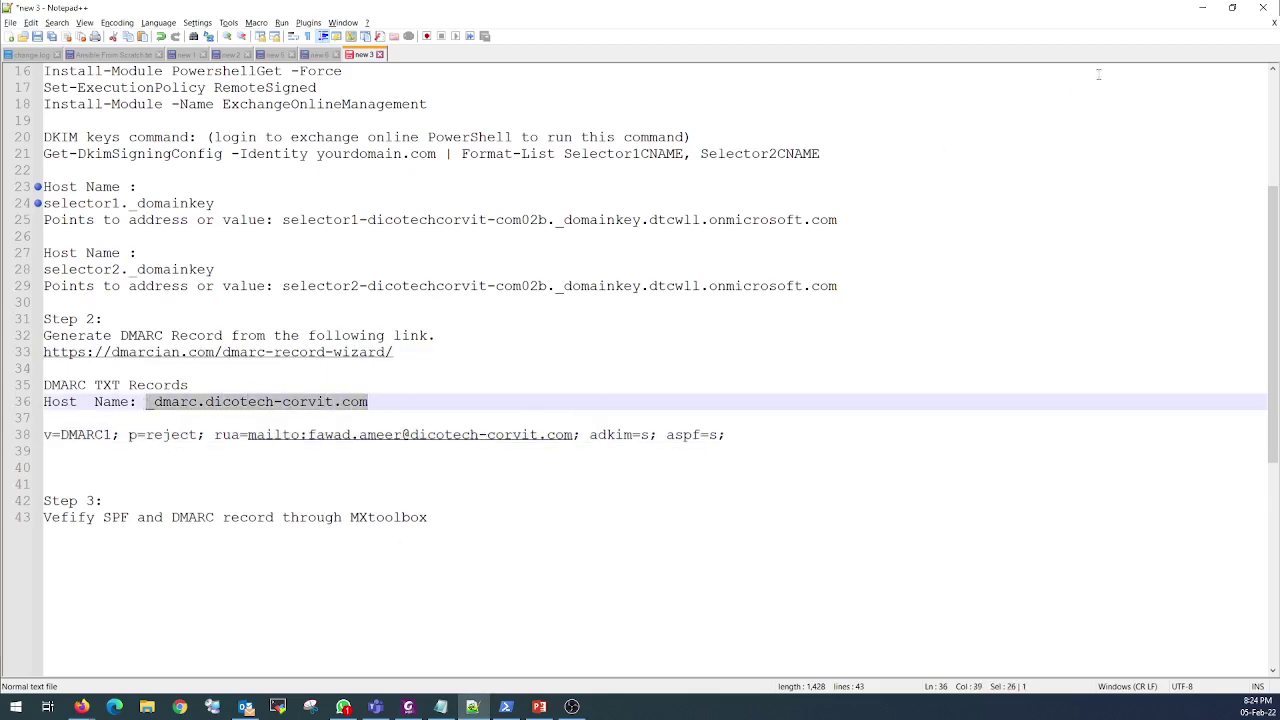
left_click(1202, 8)
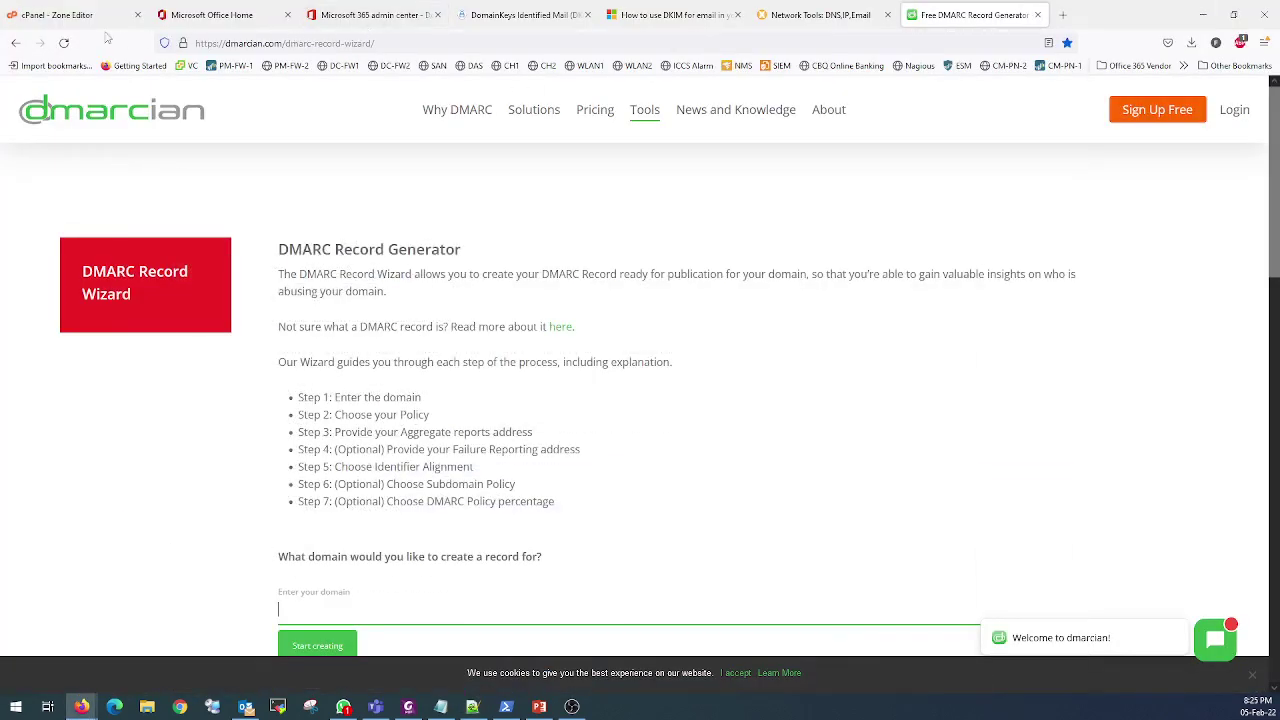
Add a TXT record named _dmarc.dicotech-corvit.com. with TTL 3600 in the Zone Editor
left_click(80, 16)
scroll(705, 400, "up", 10)
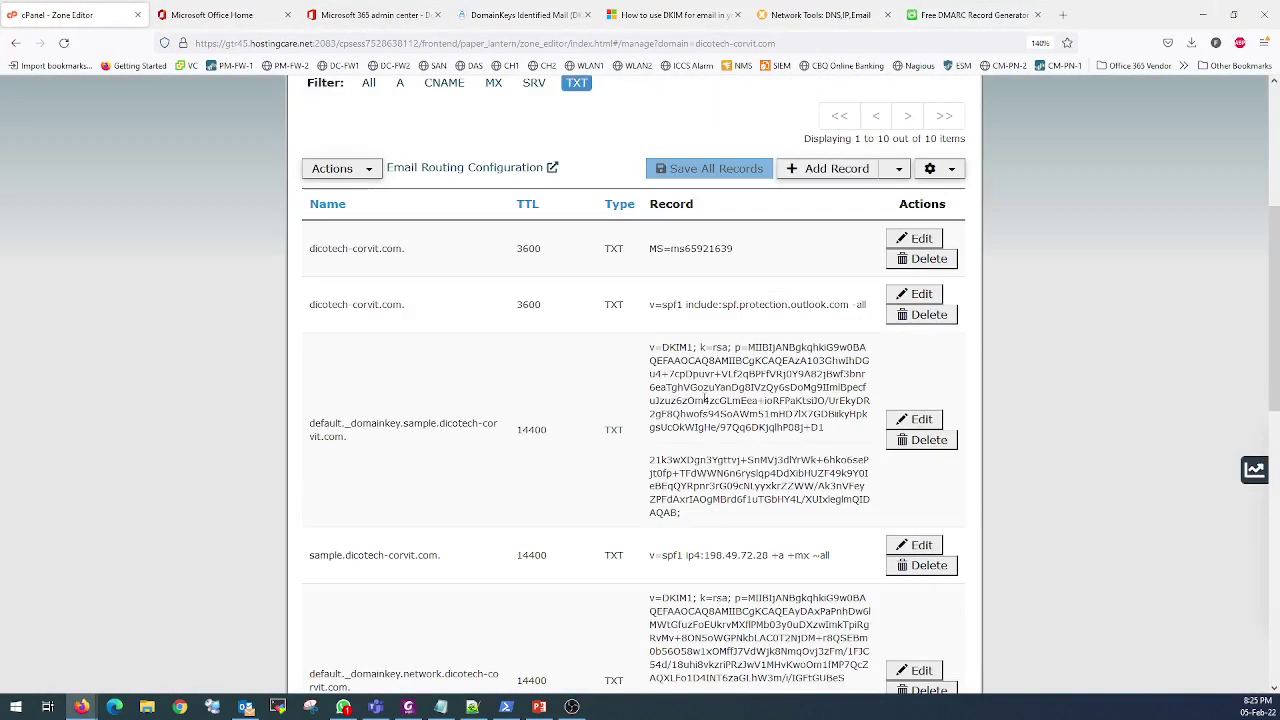
left_click(899, 169)
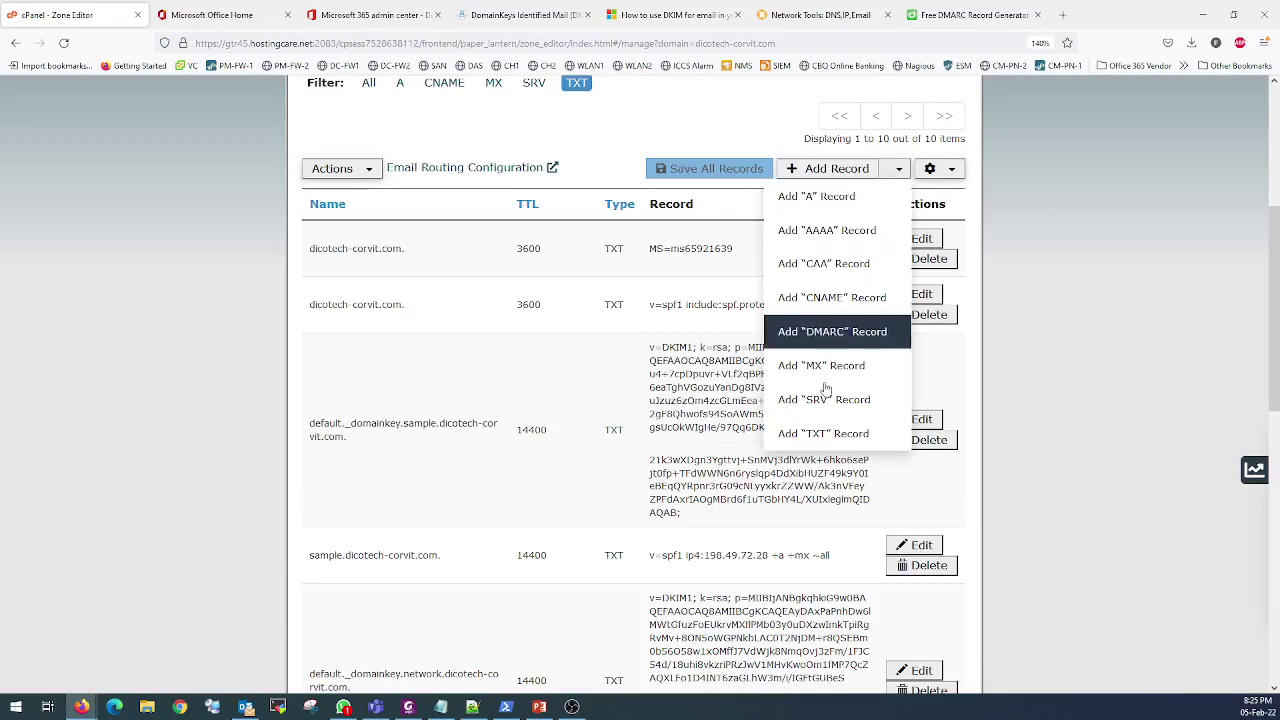
left_click(823, 433)
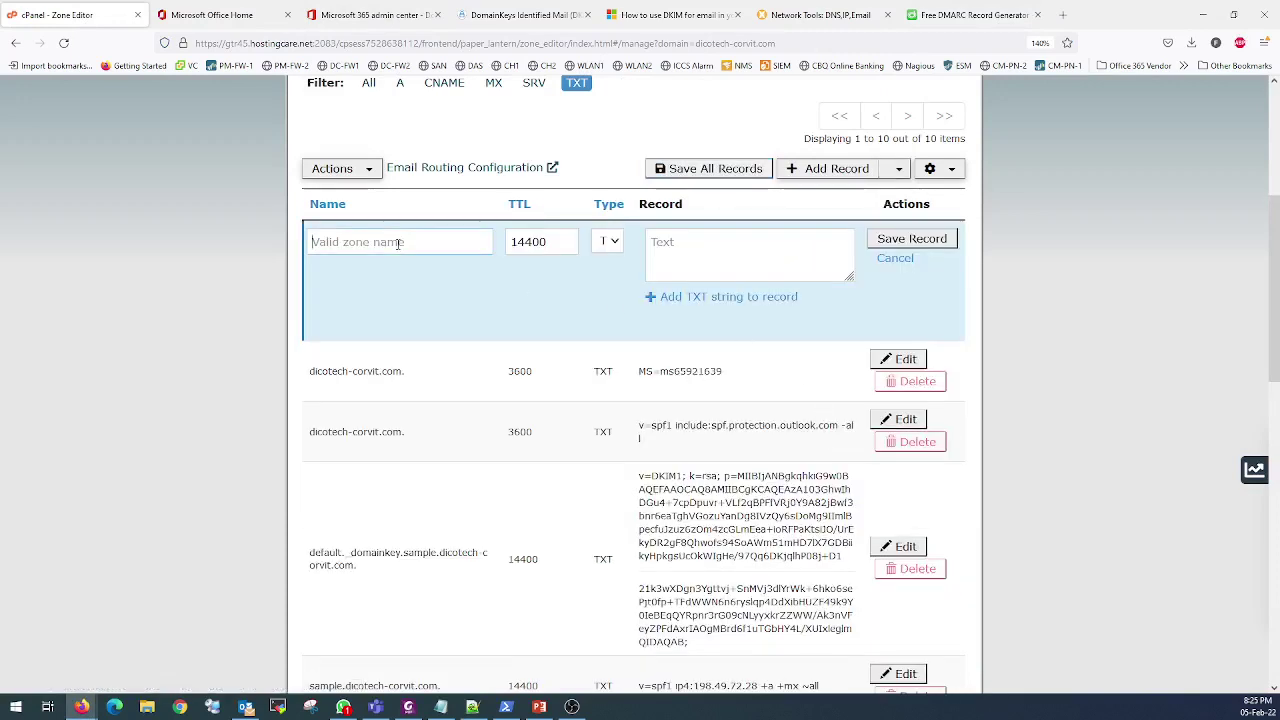
key("ctrl+v")
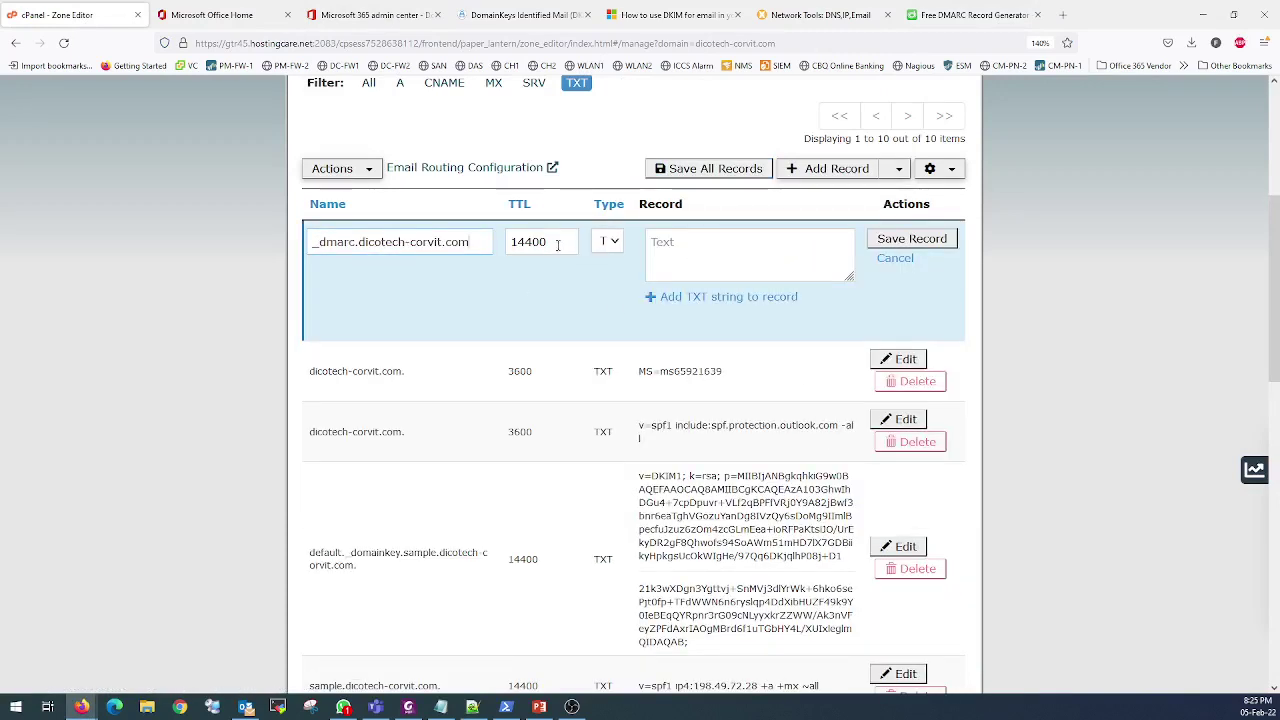
double_click(557, 244)
type("36")
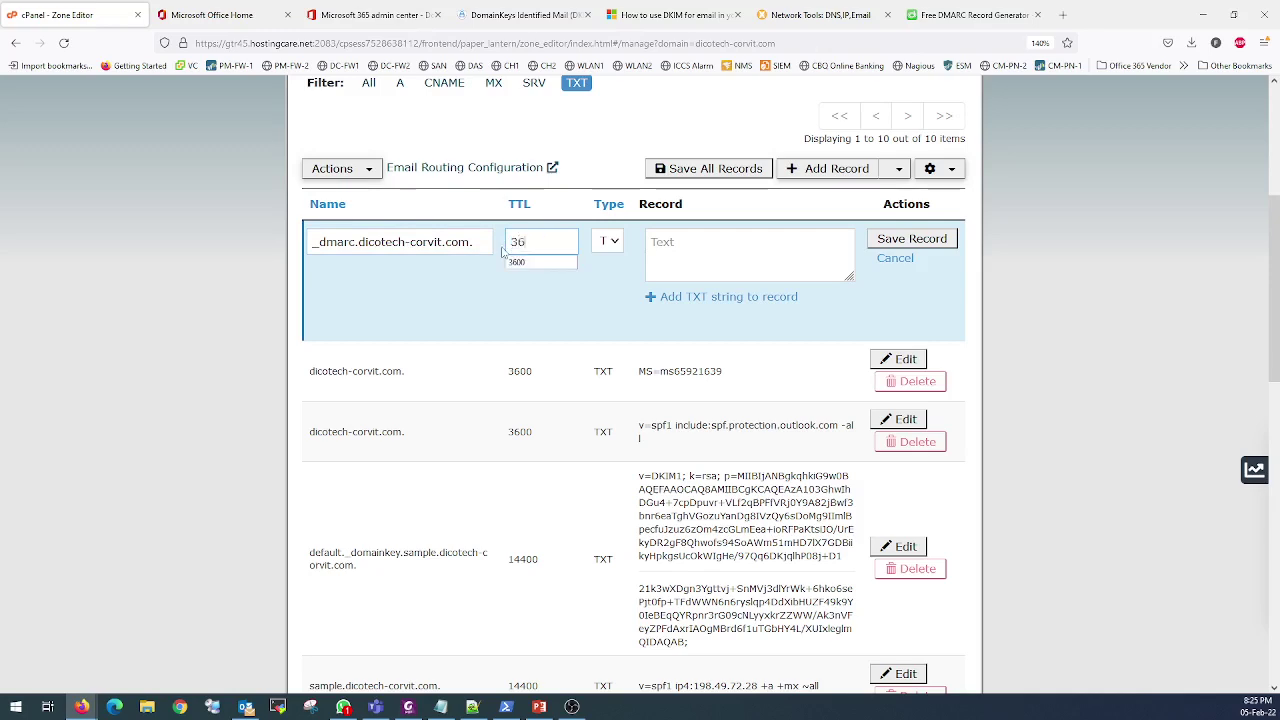
left_click(766, 259)
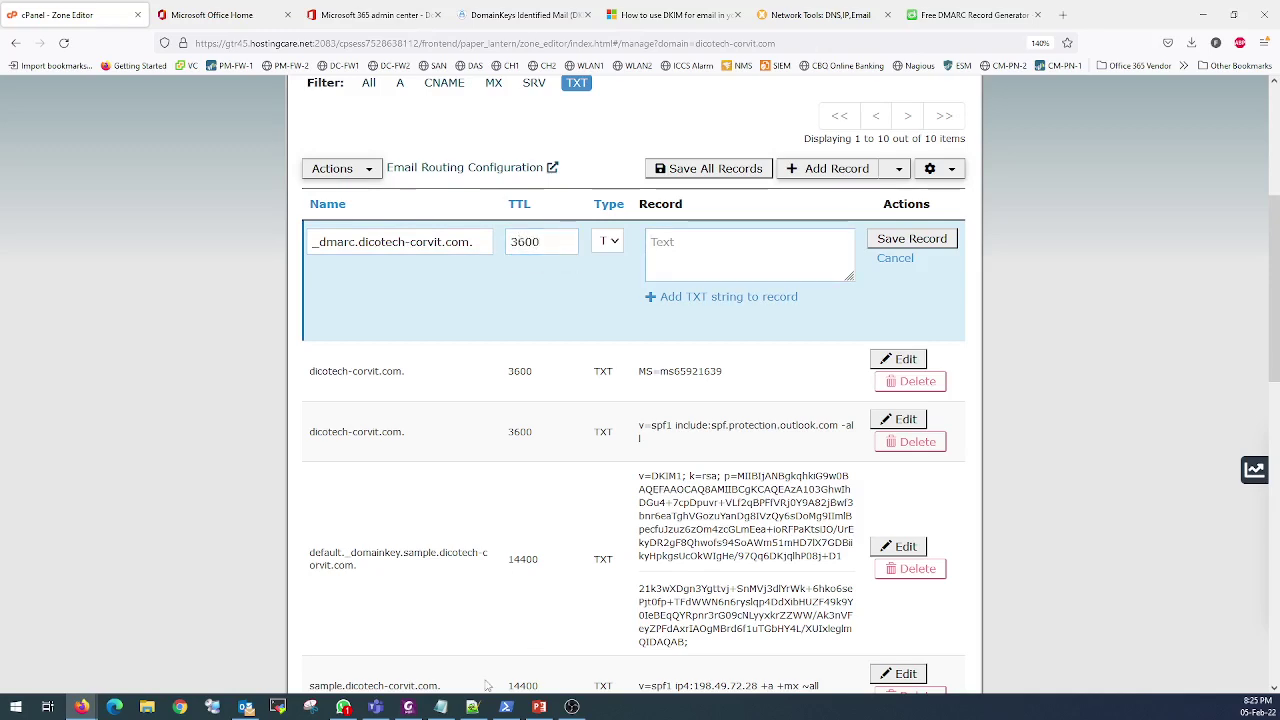
left_click(472, 707)
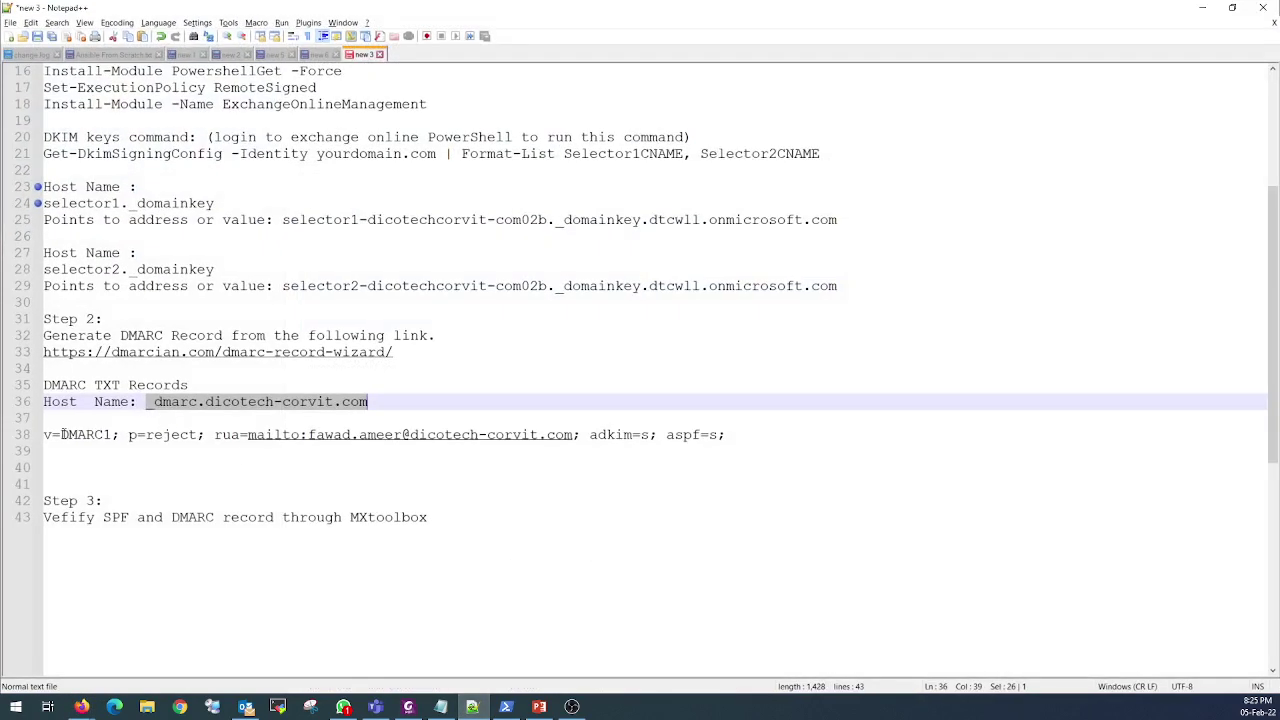
left_click_drag(44, 434, 77, 437)
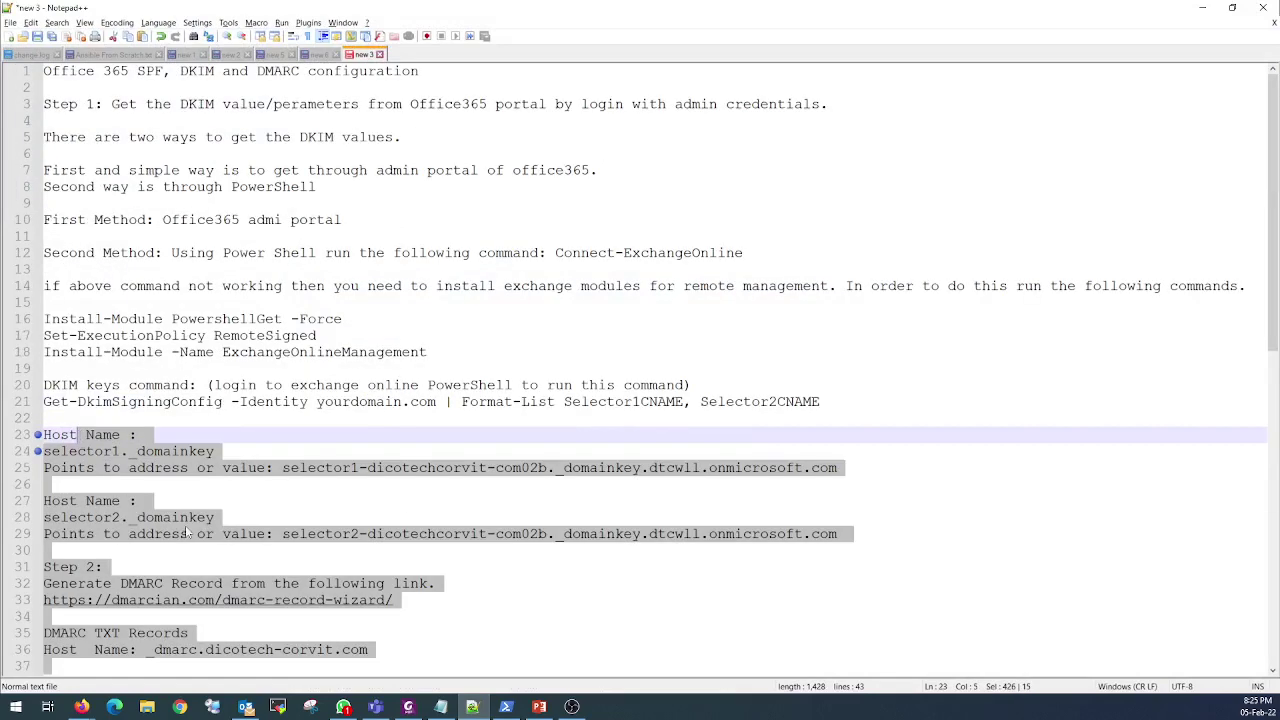
scroll(185, 532, "down", 14)
scroll(188, 515, "up", 14)
scroll(194, 470, "down", 5)
left_click(130, 411)
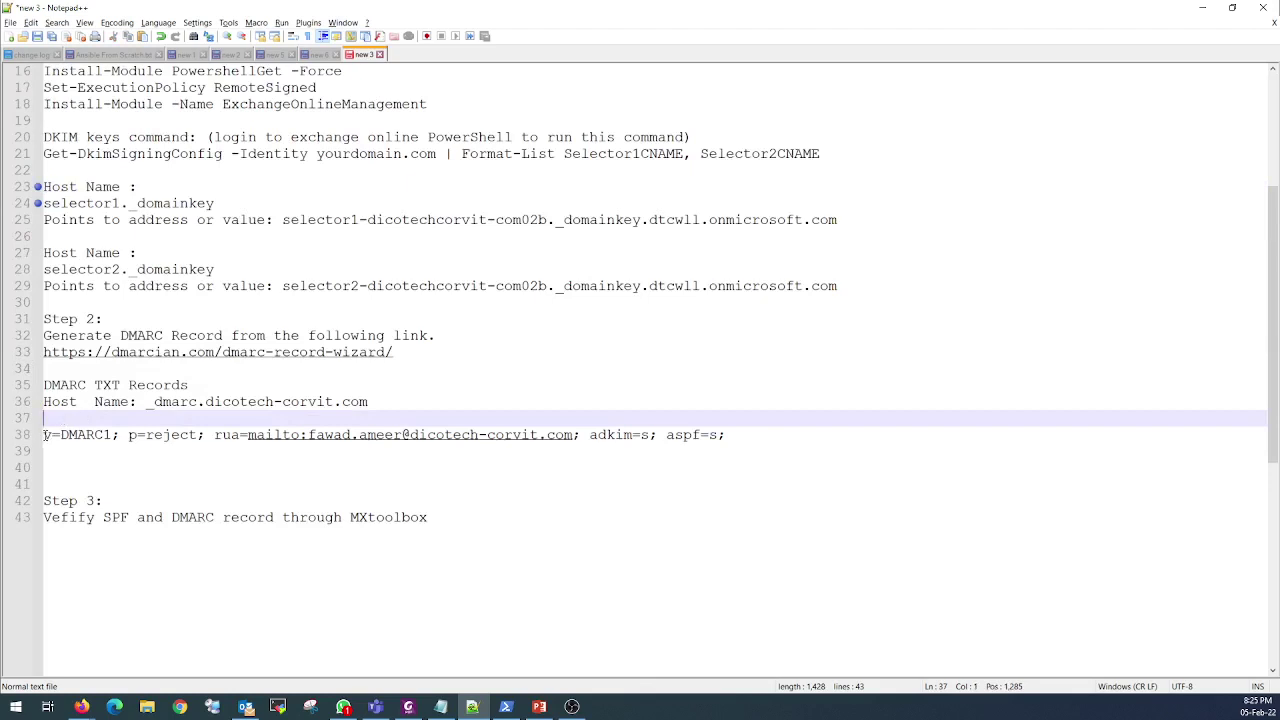
left_click_drag(128, 434, 196, 443)
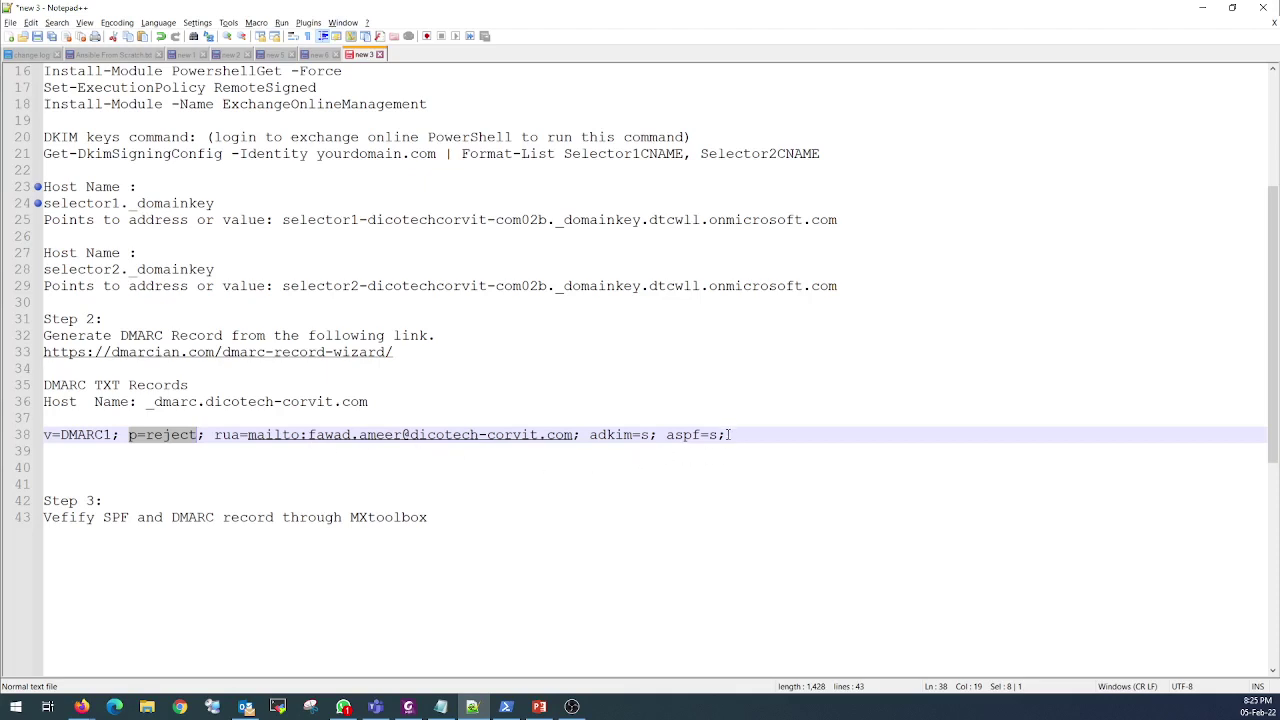
left_click_drag(727, 435, 43, 435)
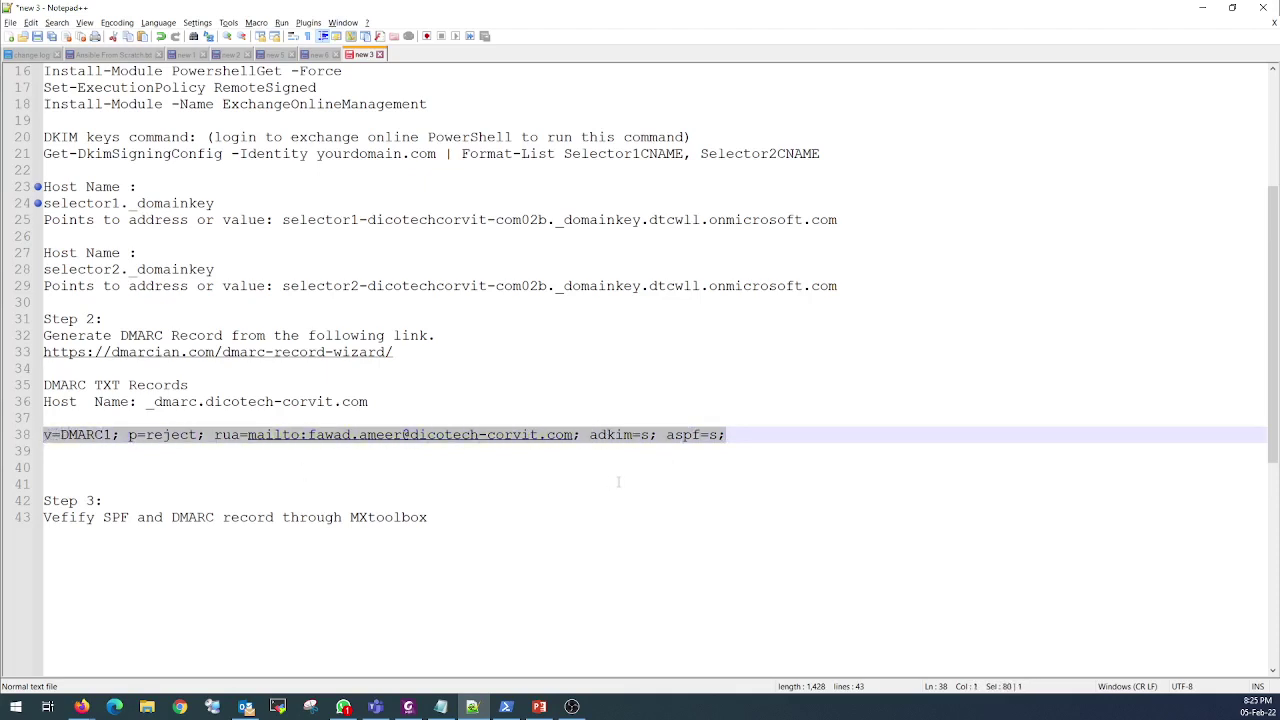